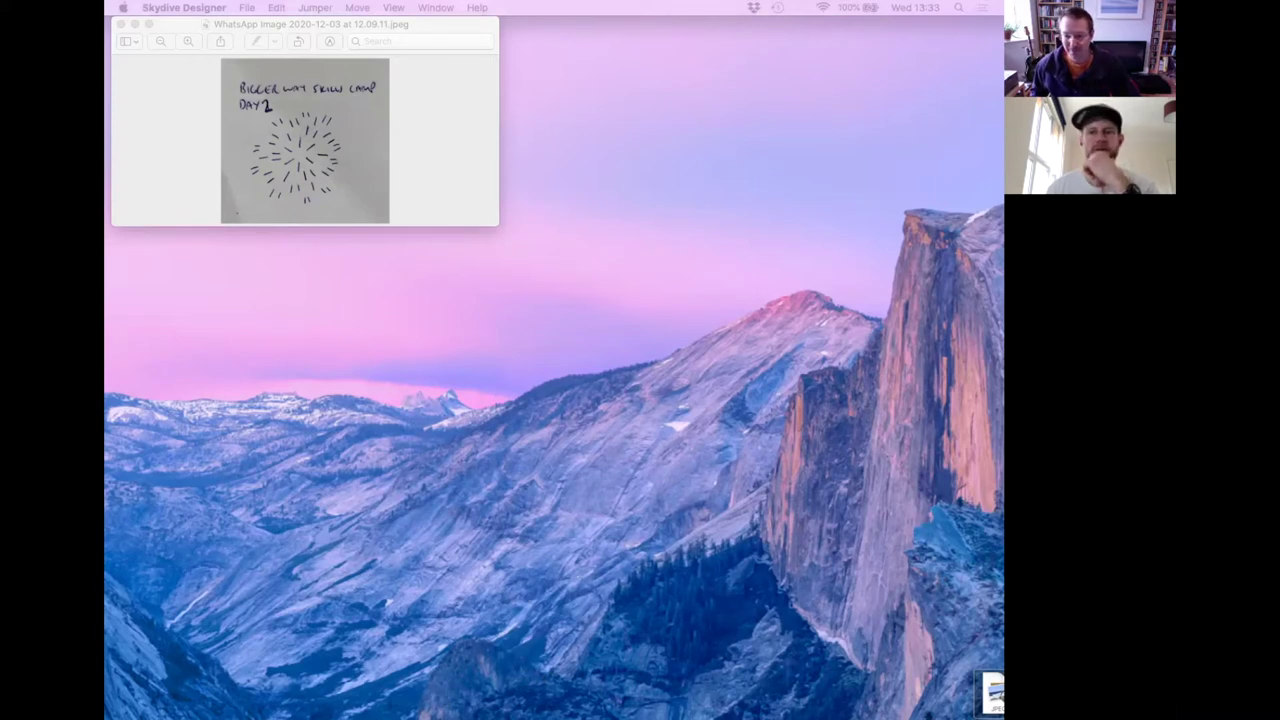
Bring up Skydive Designer's Open dialog on the Documents folder while the star sketch stays open in Preview.
key(super+o)
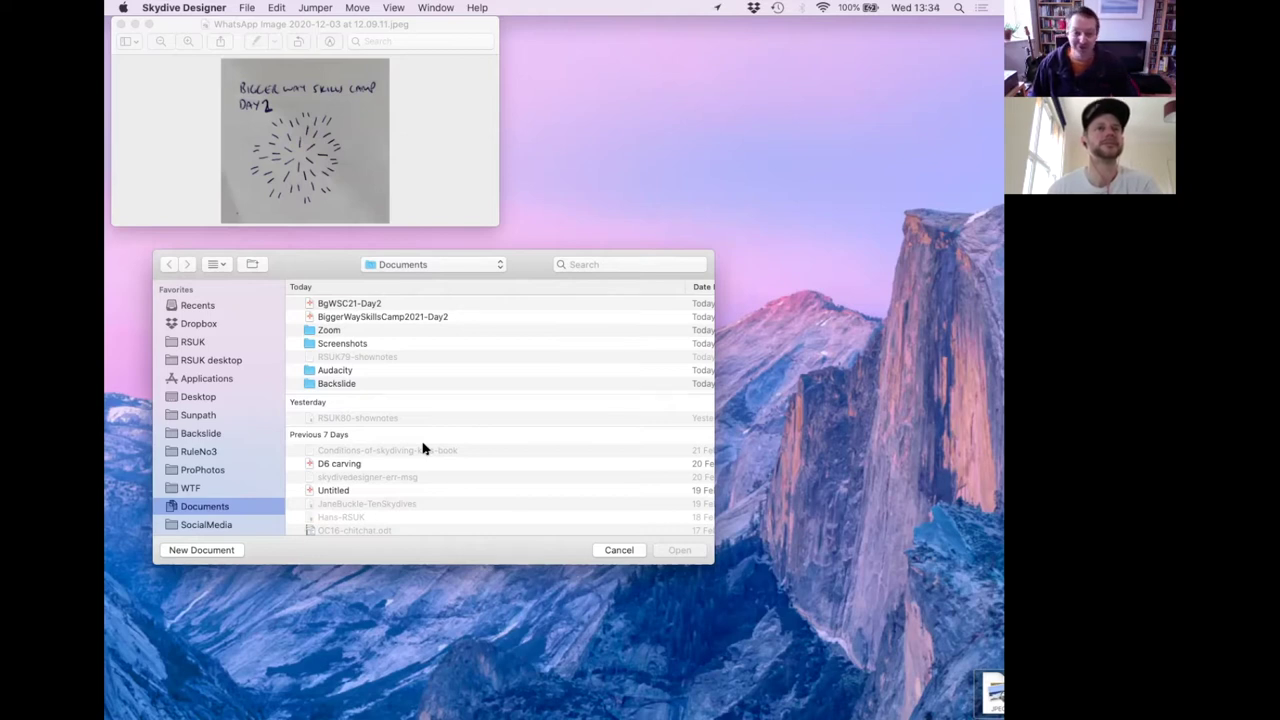
Create a new jump plan named BgrWSC21-Day2 with the tunnel size left at n/a.
click(202, 551)
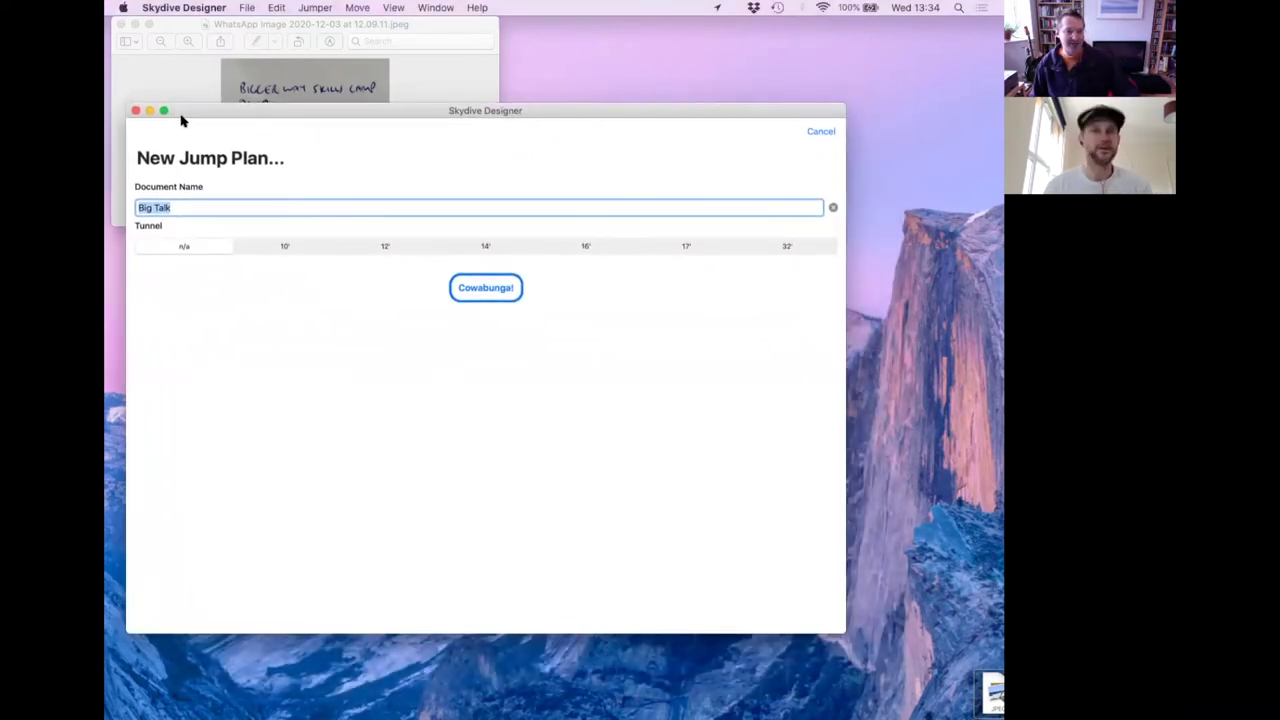
text(Bg)
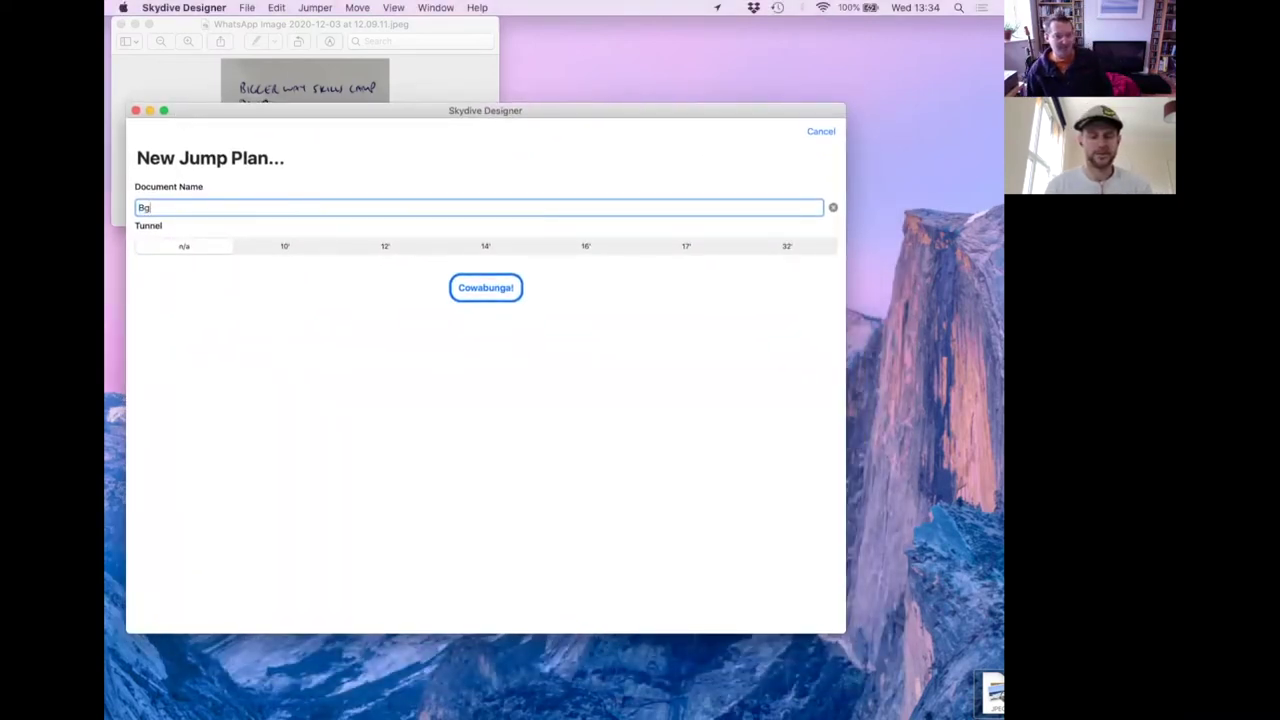
text(rW)
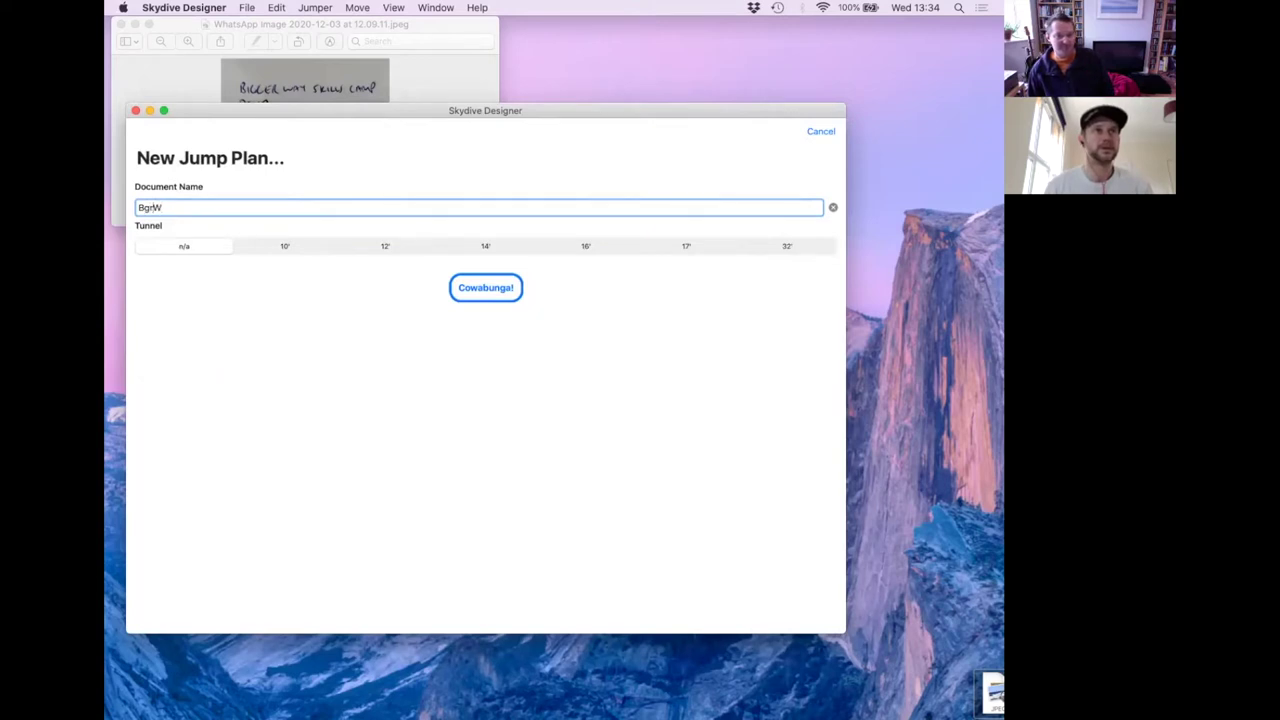
text(SC)
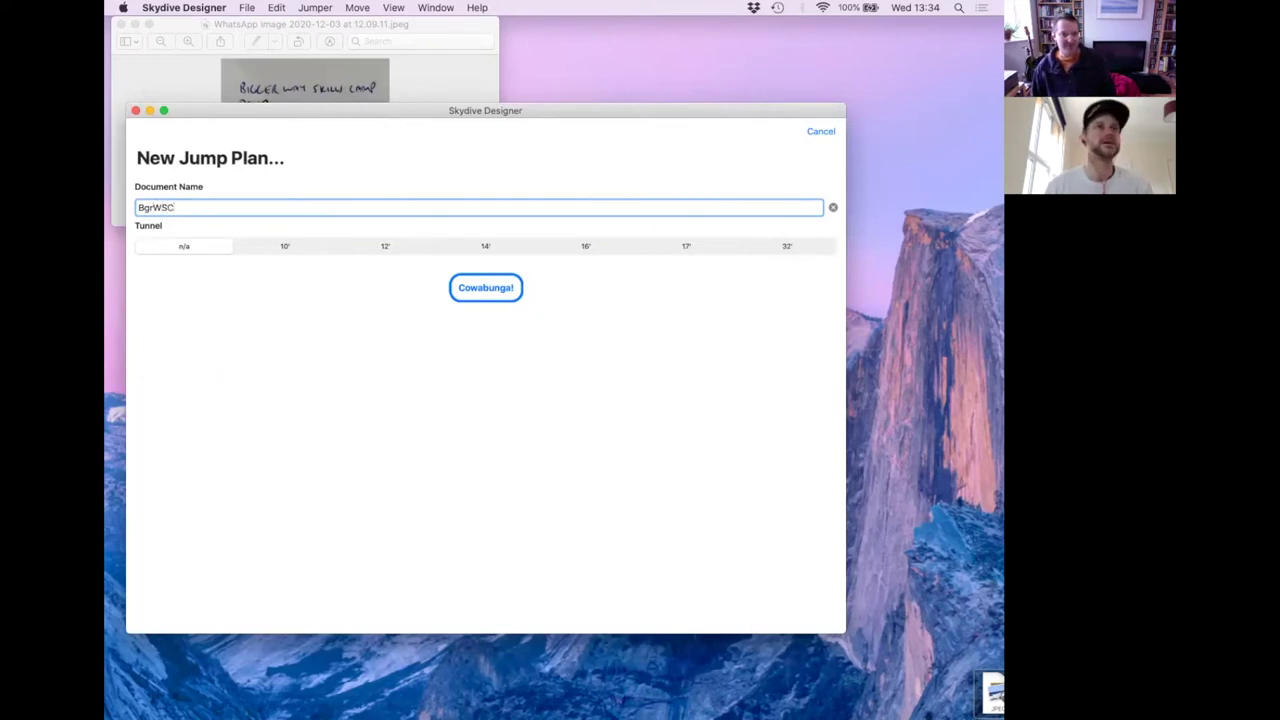
text(21)
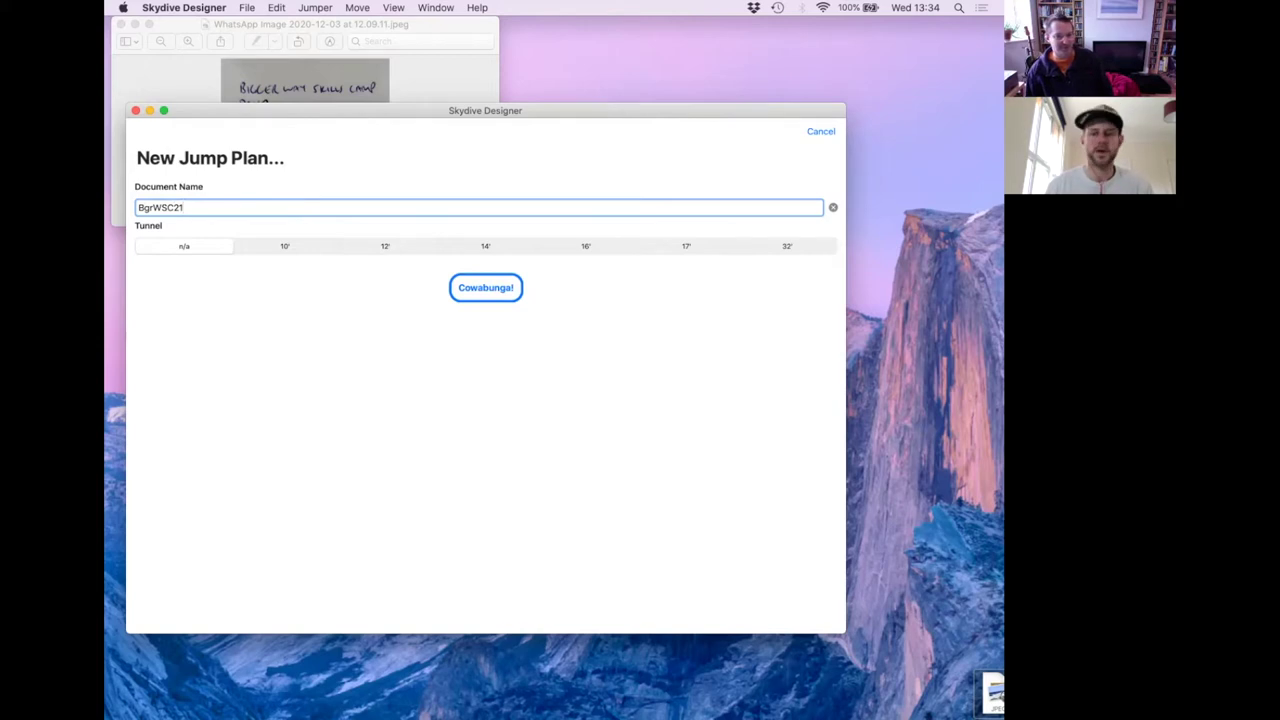
text(-Day2)
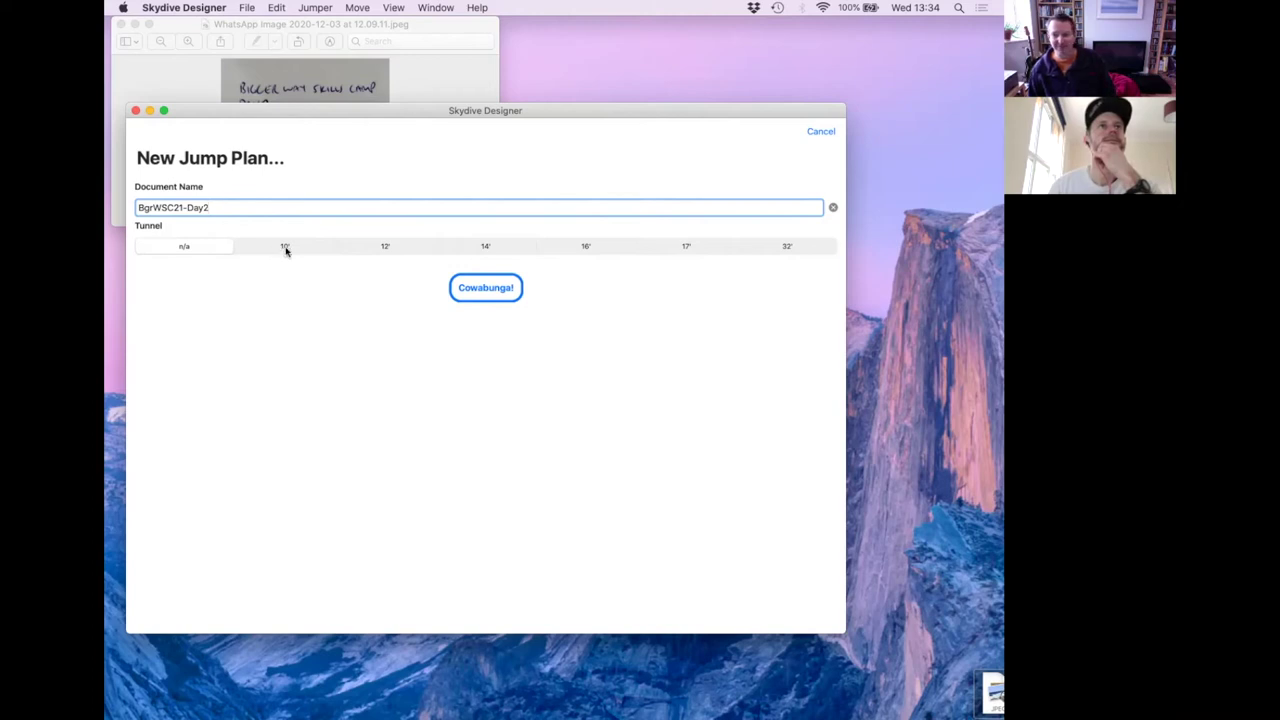
click(286, 247)
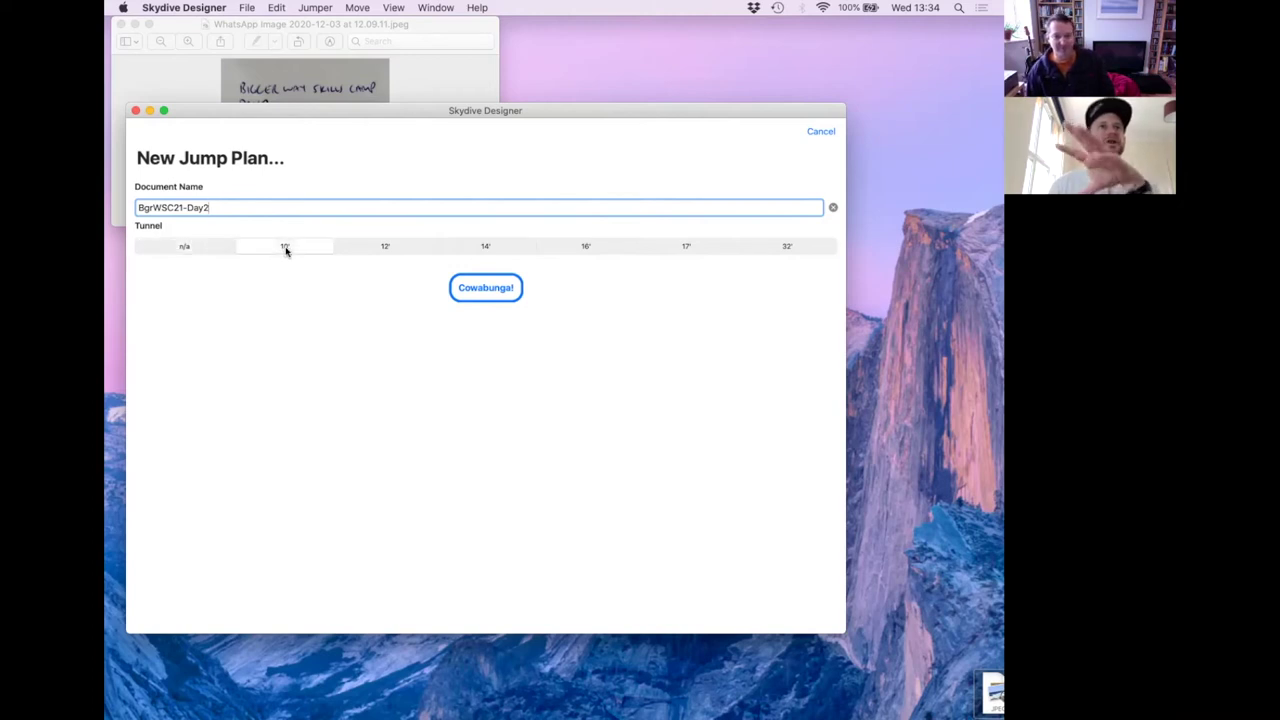
click(210, 252)
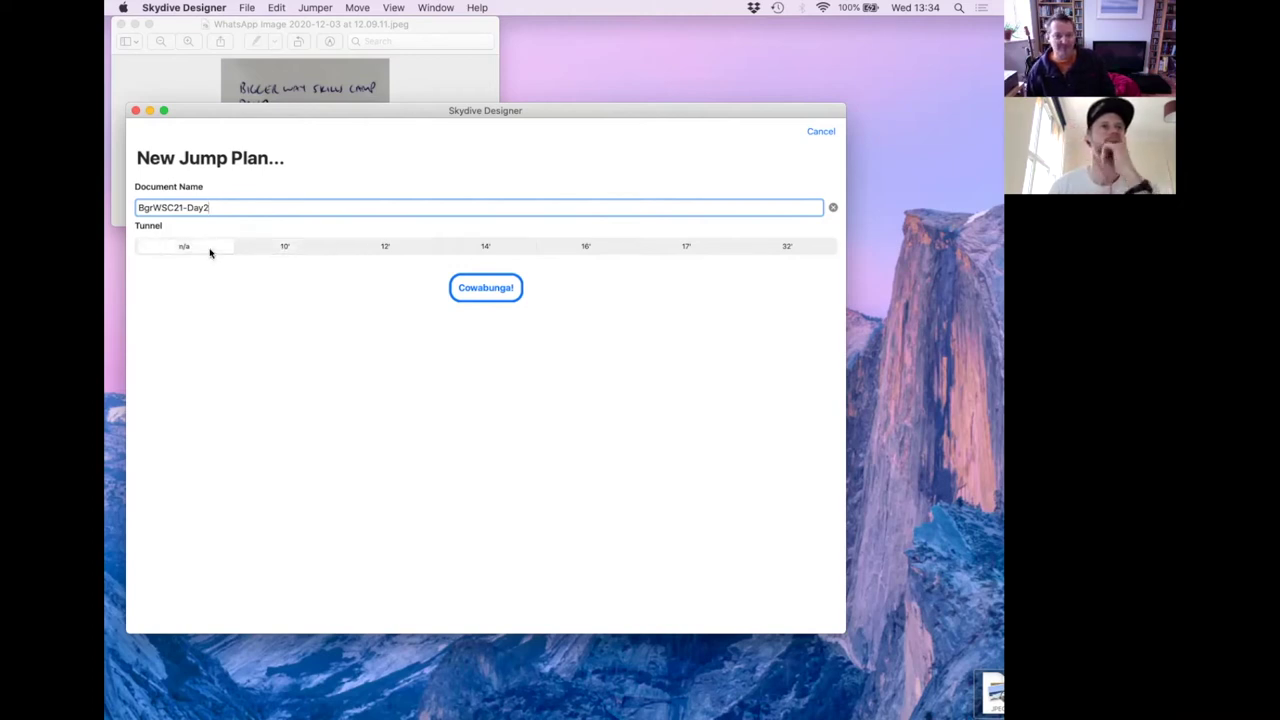
click(486, 288)
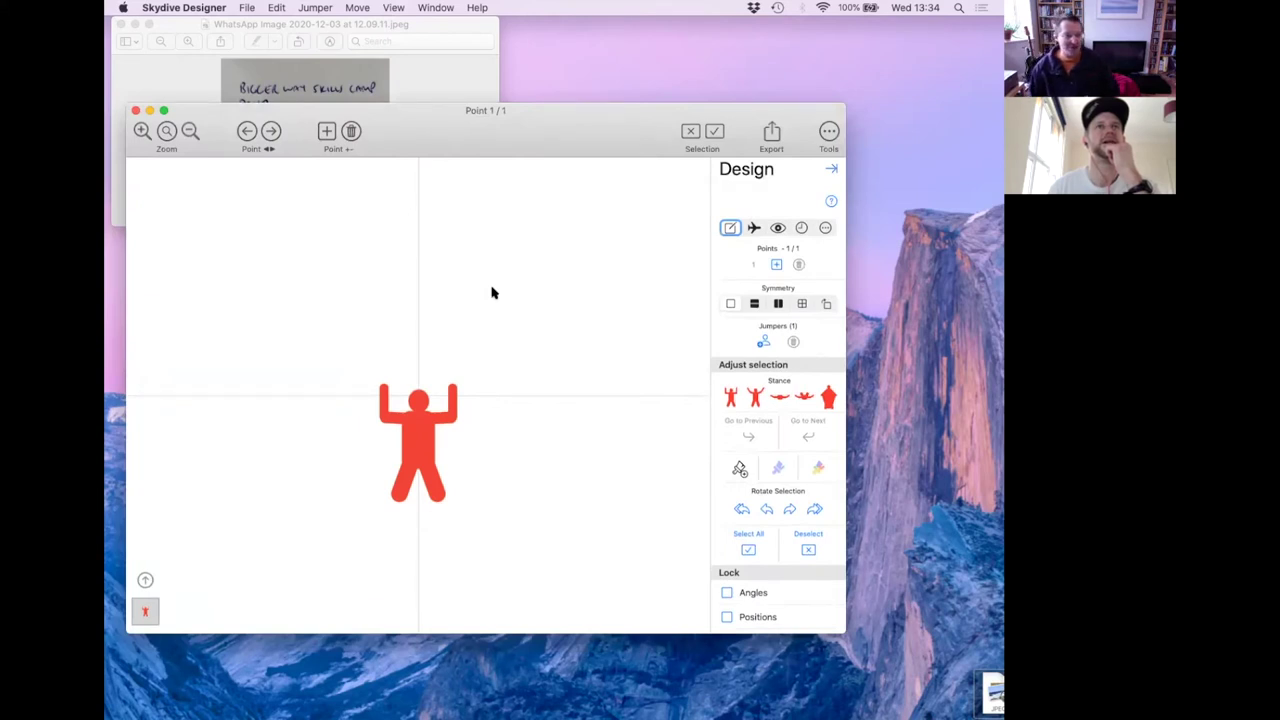
Rearrange the planner window so the sketch window behind it is also reachable.
drag(425, 116, 403, 29)
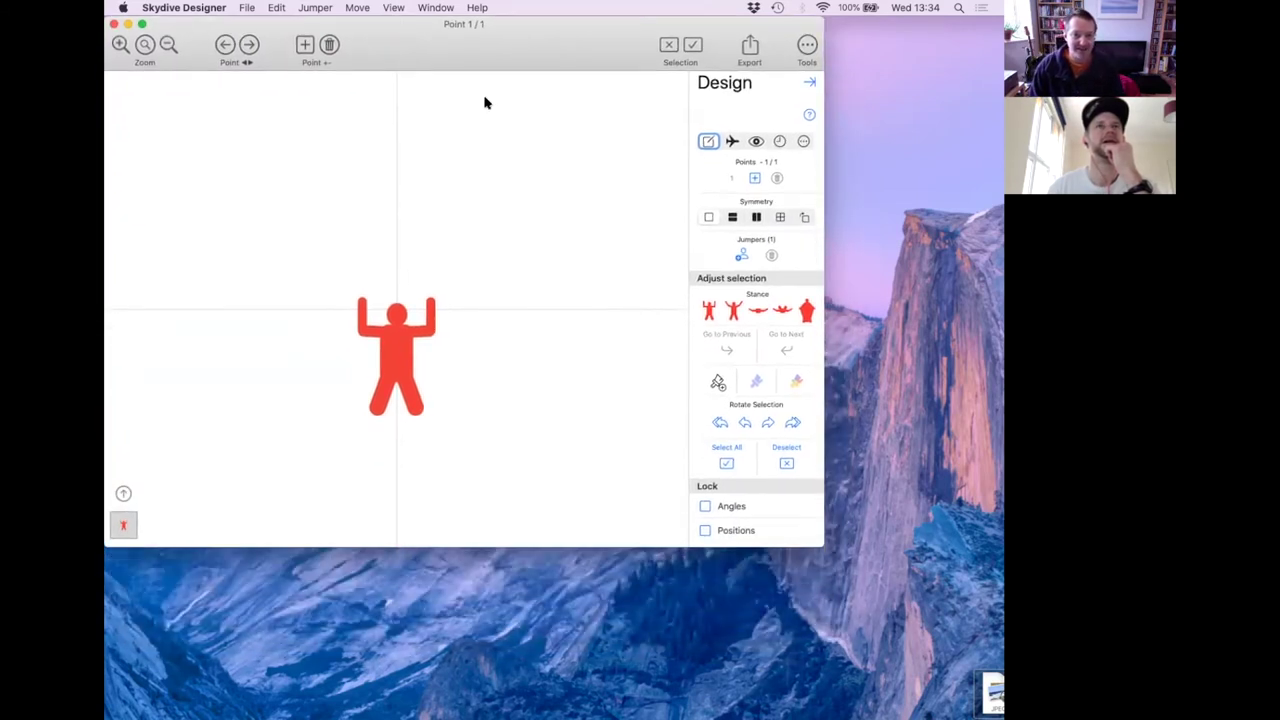
drag(824, 546, 996, 711)
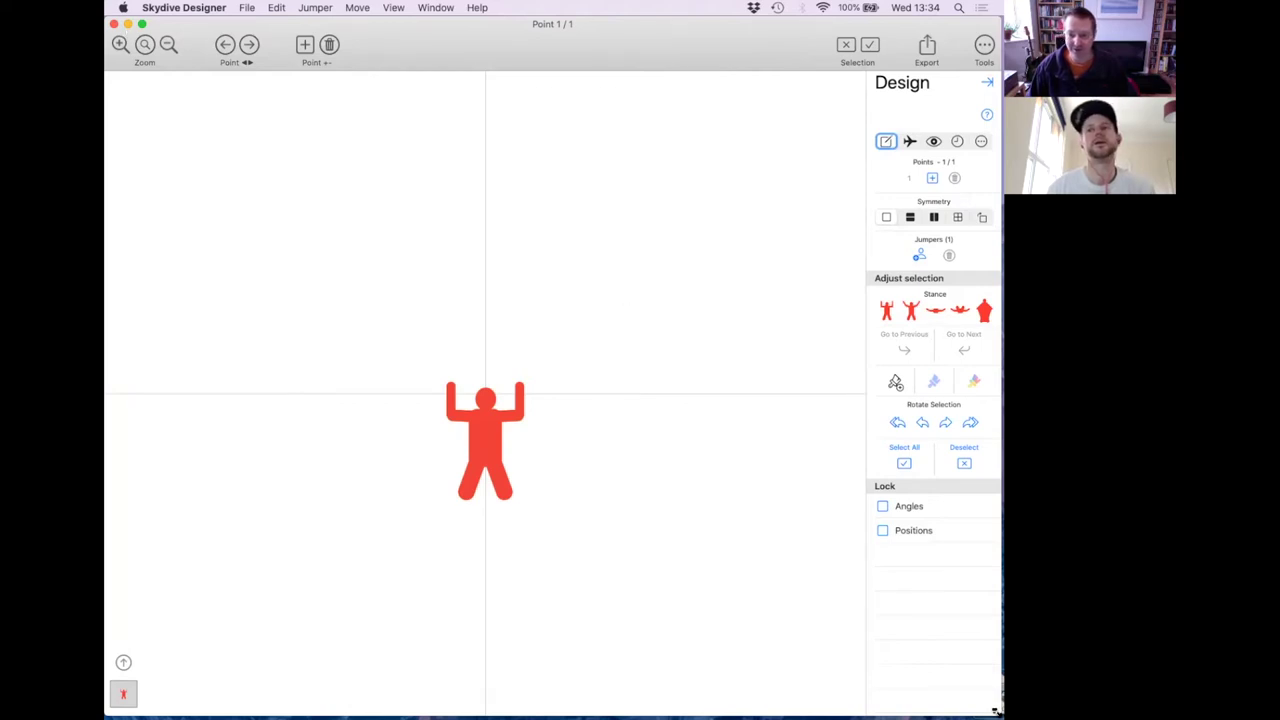
drag(994, 710, 949, 687)
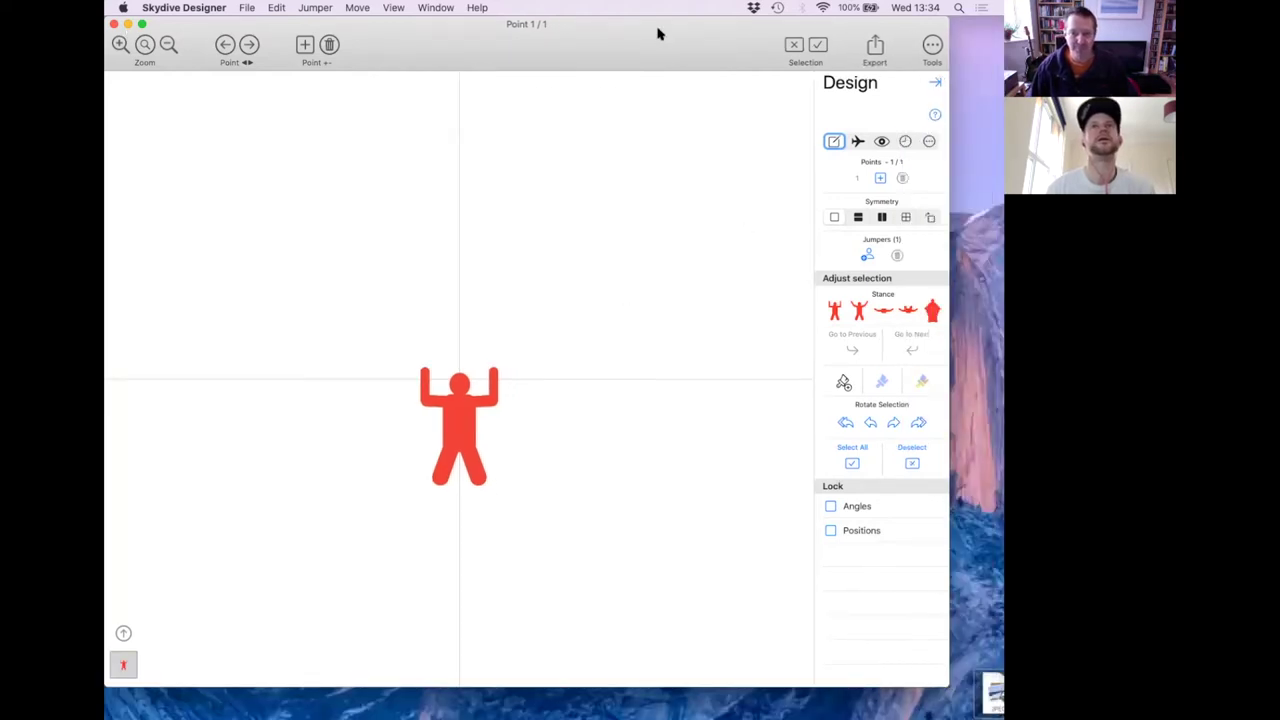
drag(657, 51, 669, 73)
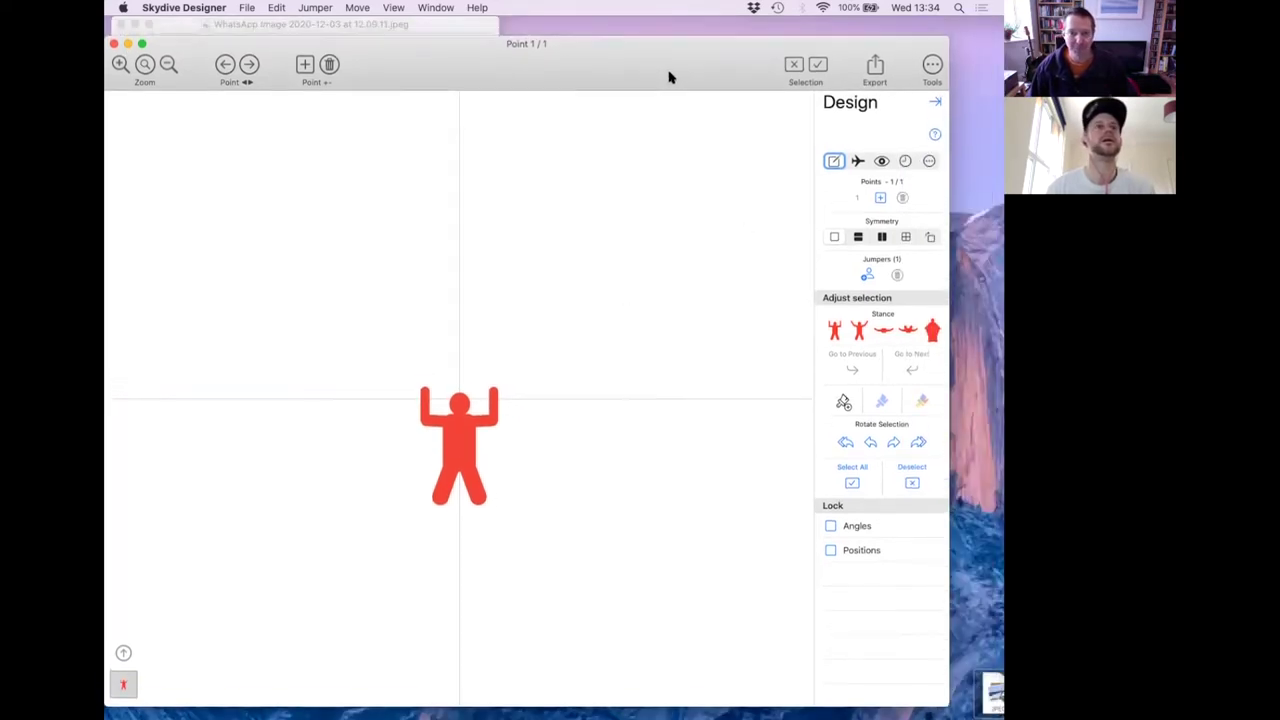
click(438, 29)
click(587, 52)
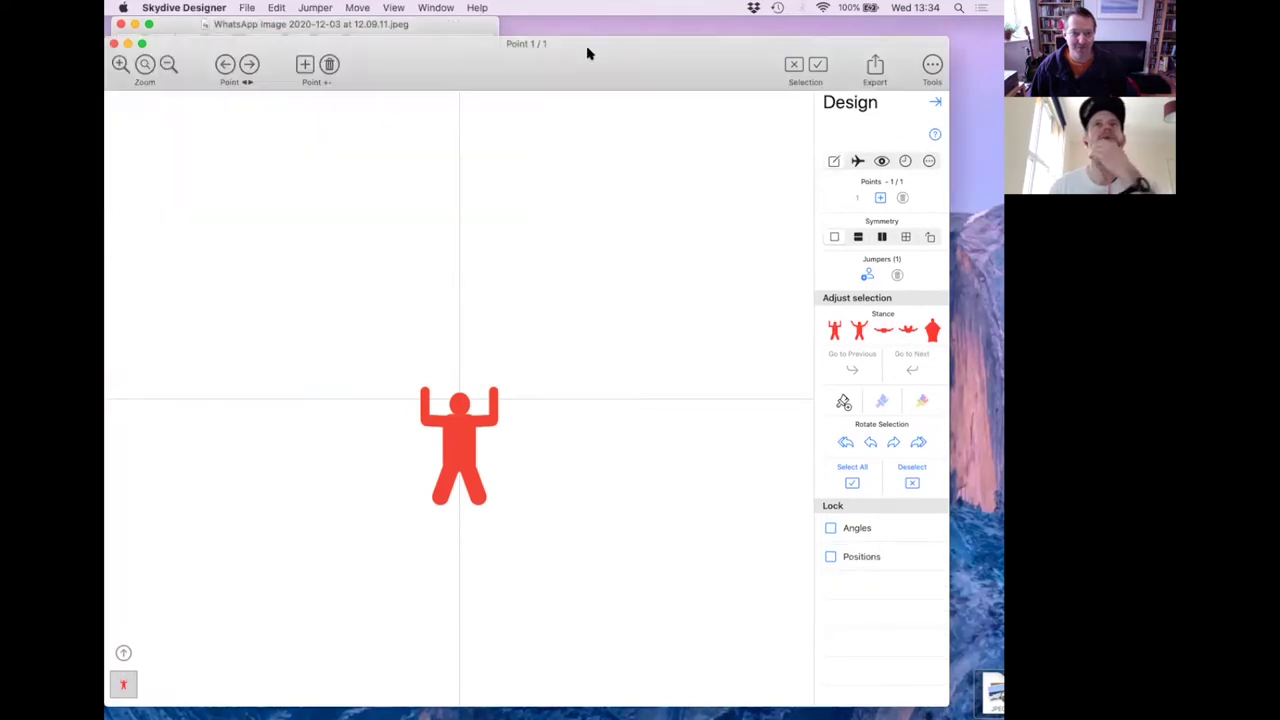
Delete the lone red jumper from every point and switch on rotational symmetry.
click(458, 463)
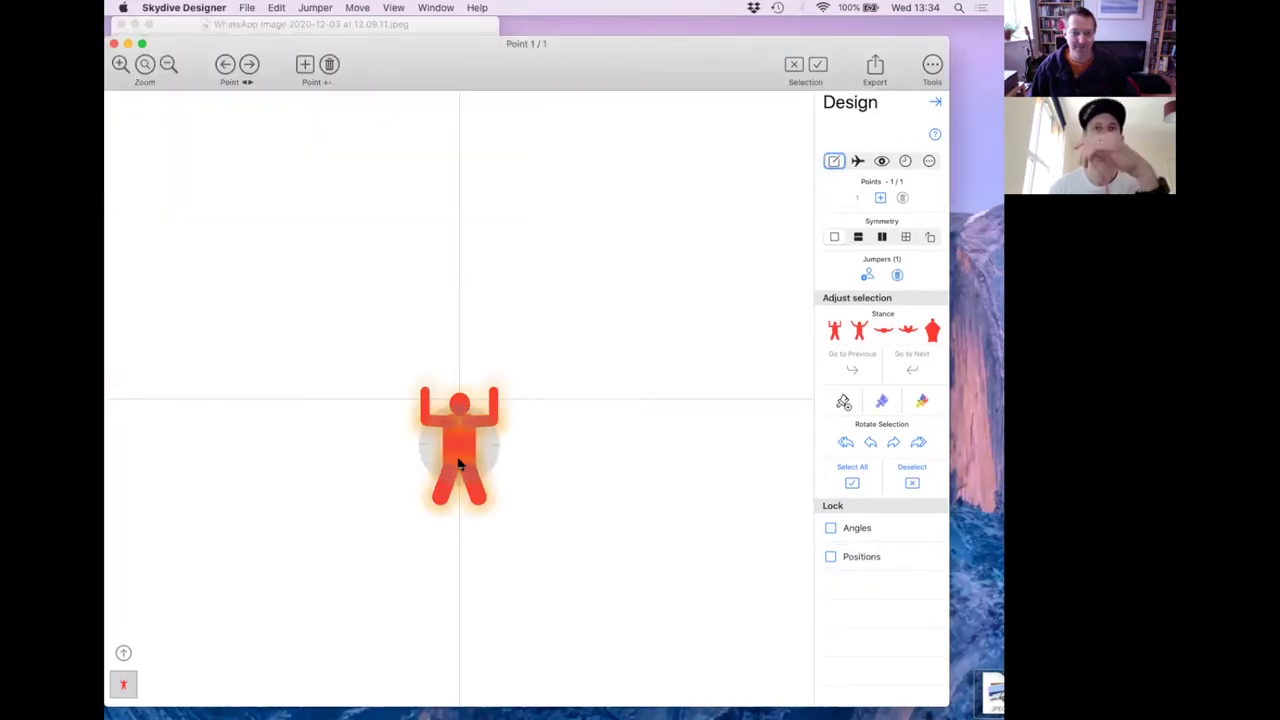
click(897, 276)
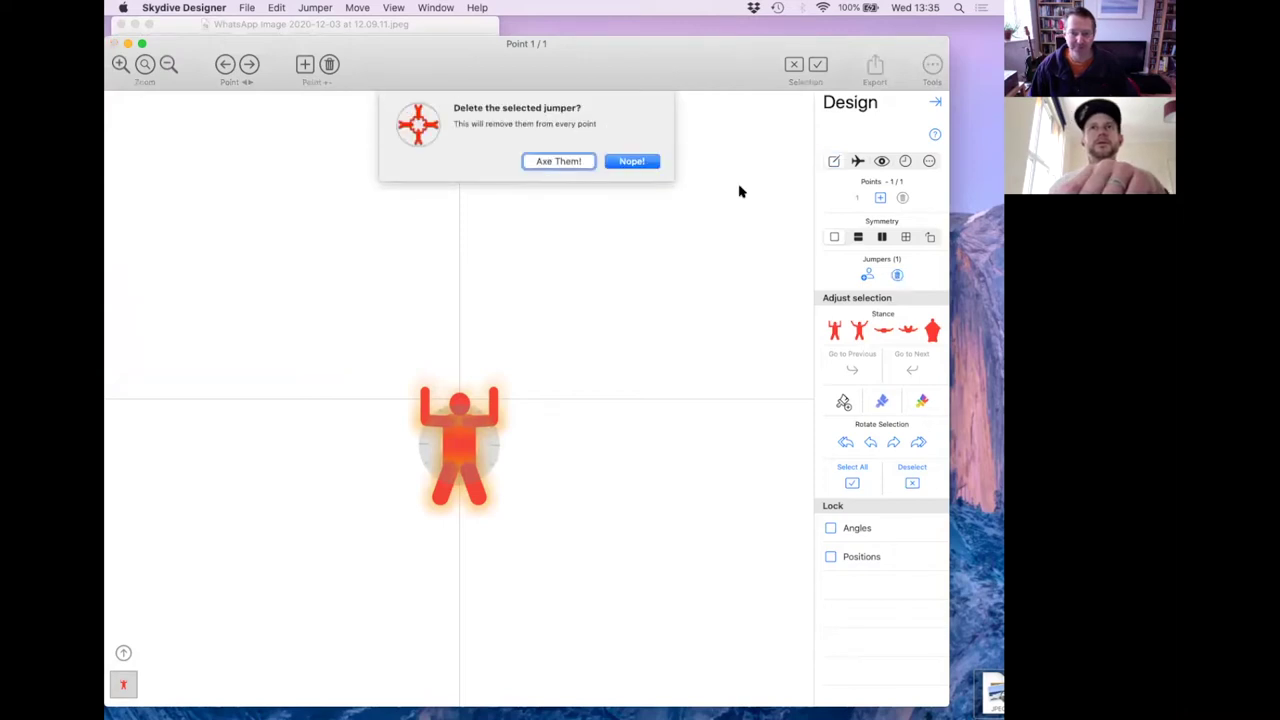
click(580, 163)
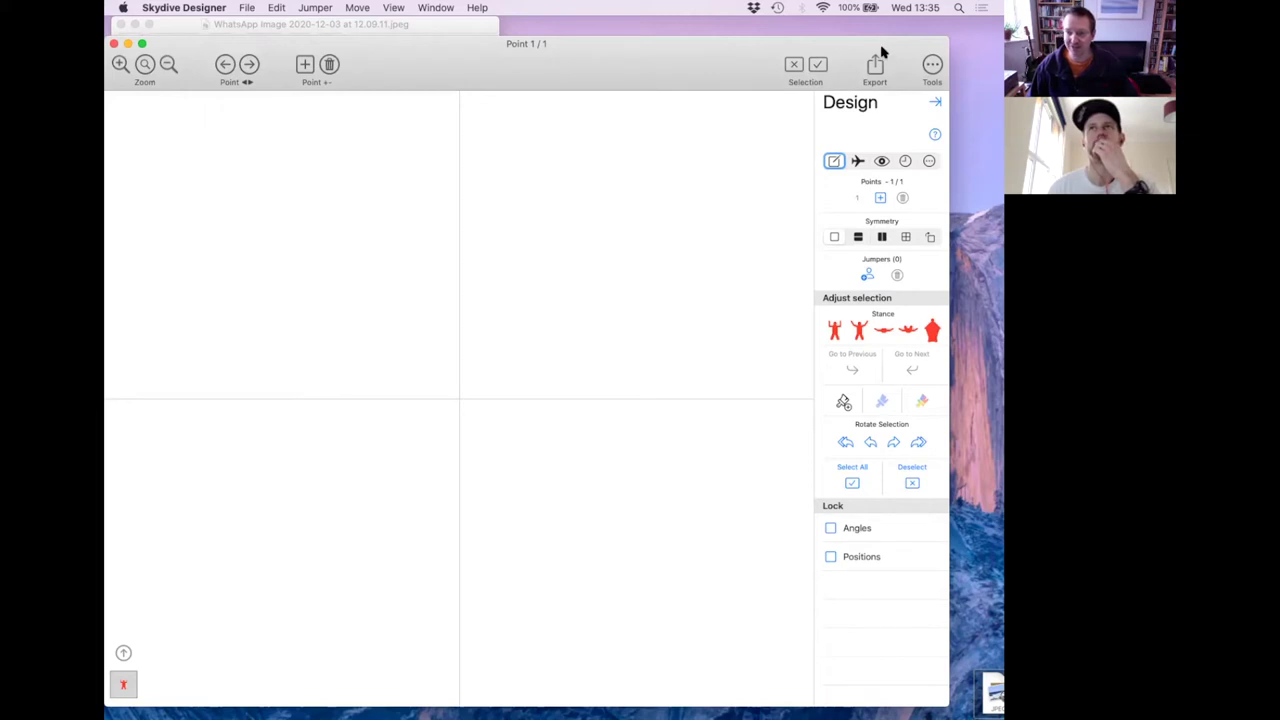
click(930, 238)
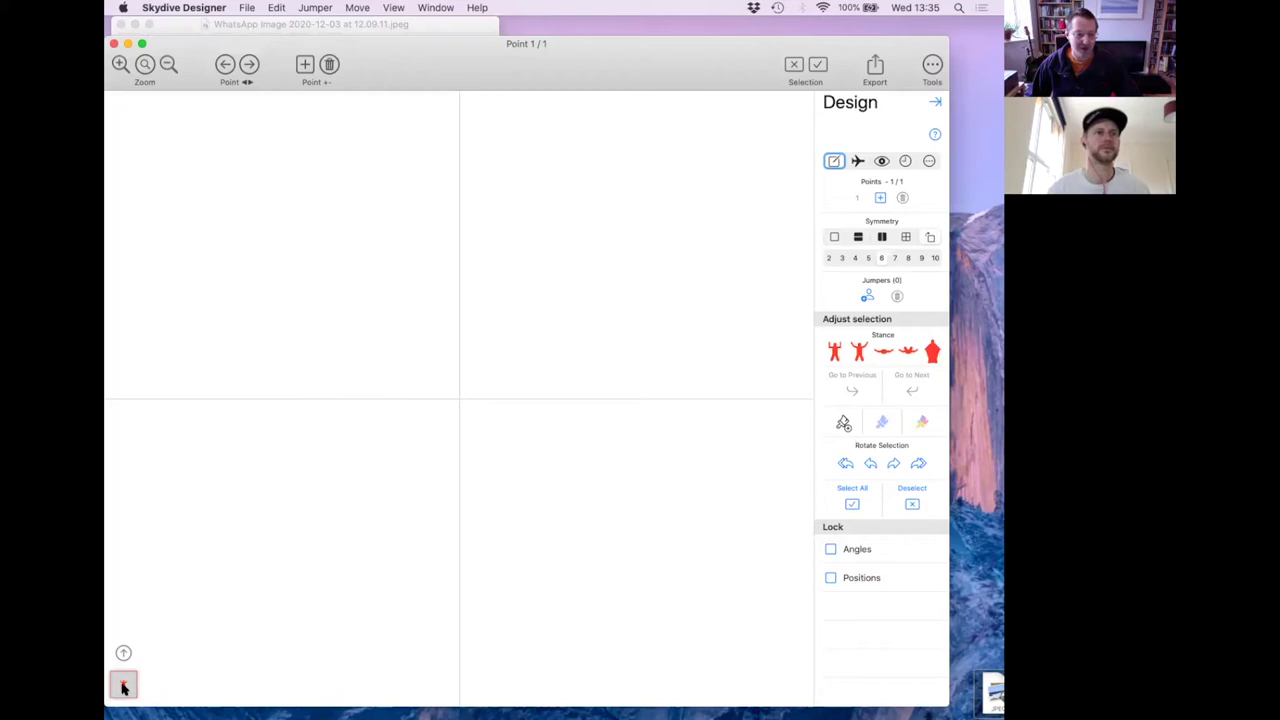
Place a jumper below the centre to create a six-way star, then turn it upright to link the ring.
drag(122, 688, 459, 486)
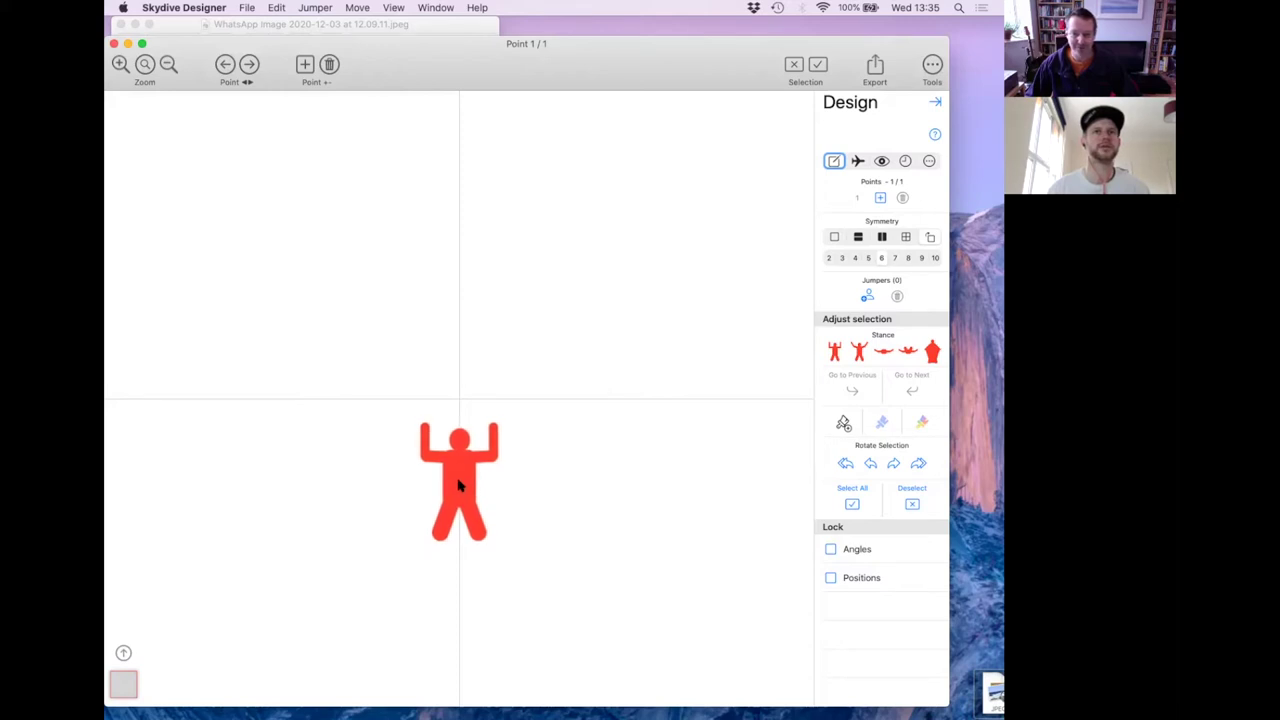
click(459, 486)
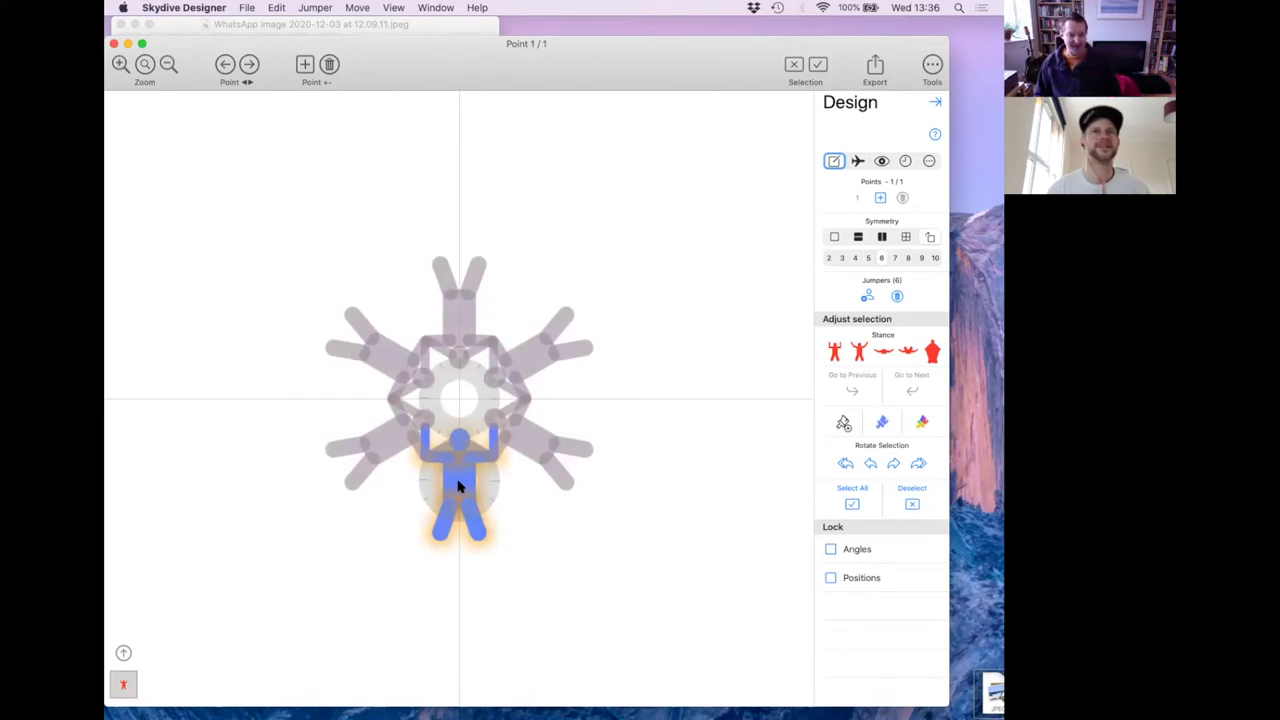
drag(459, 486, 460, 515)
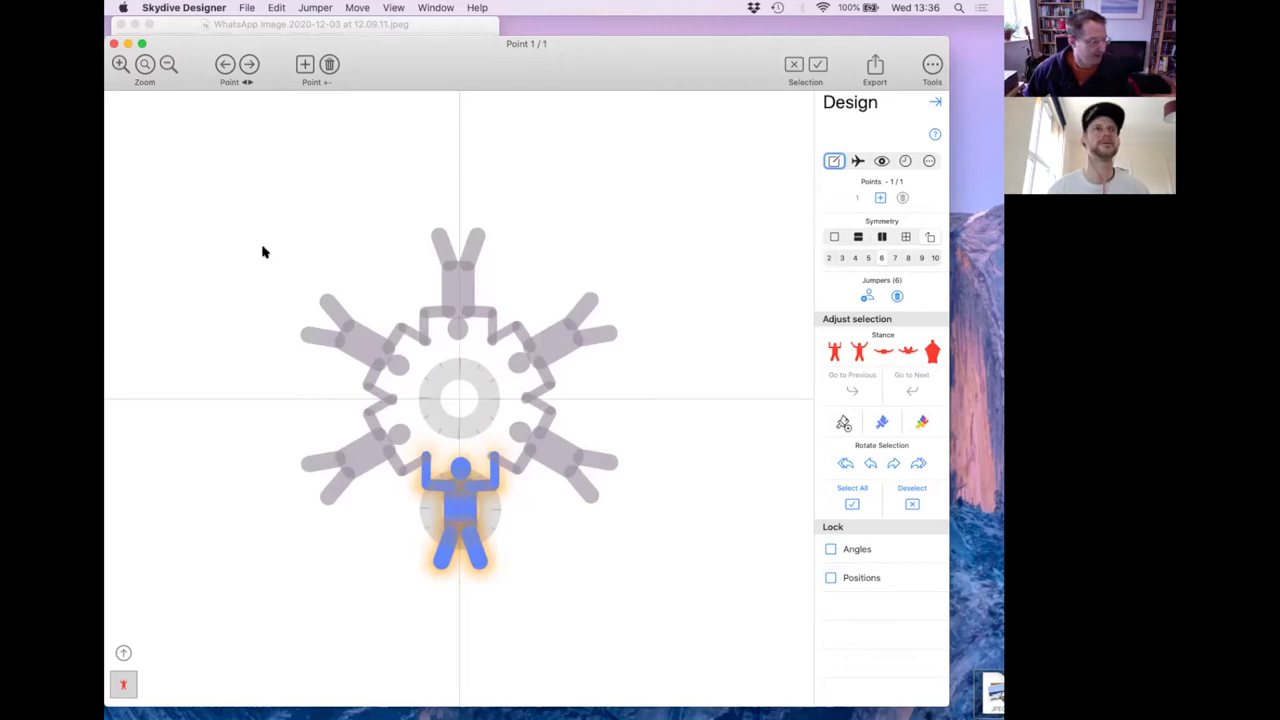
click(168, 64)
click(168, 64)
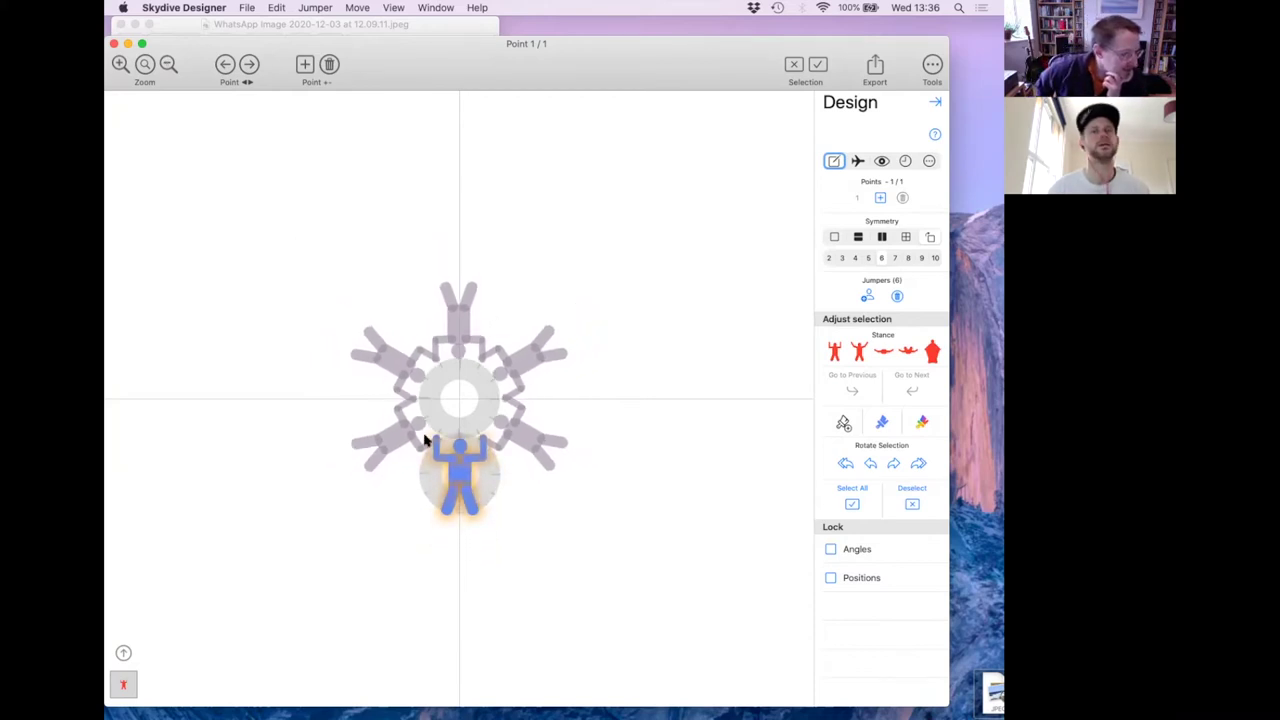
drag(490, 470, 491, 485)
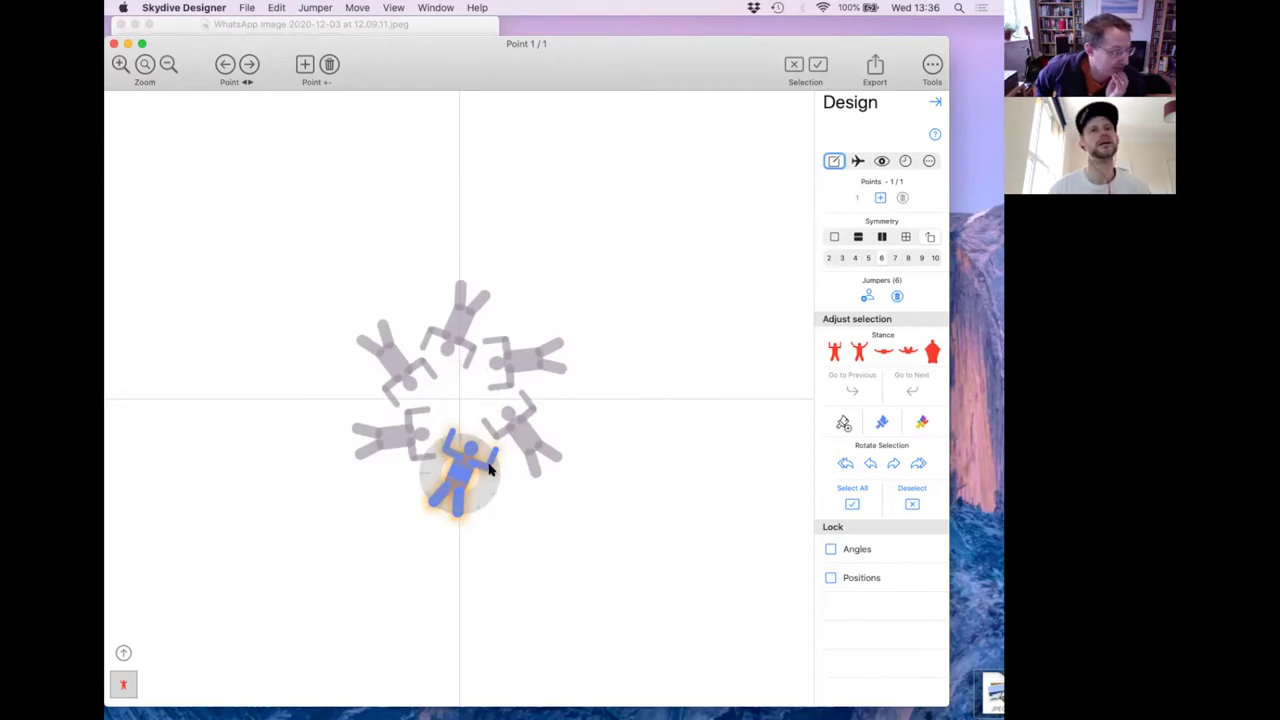
drag(486, 491, 493, 481)
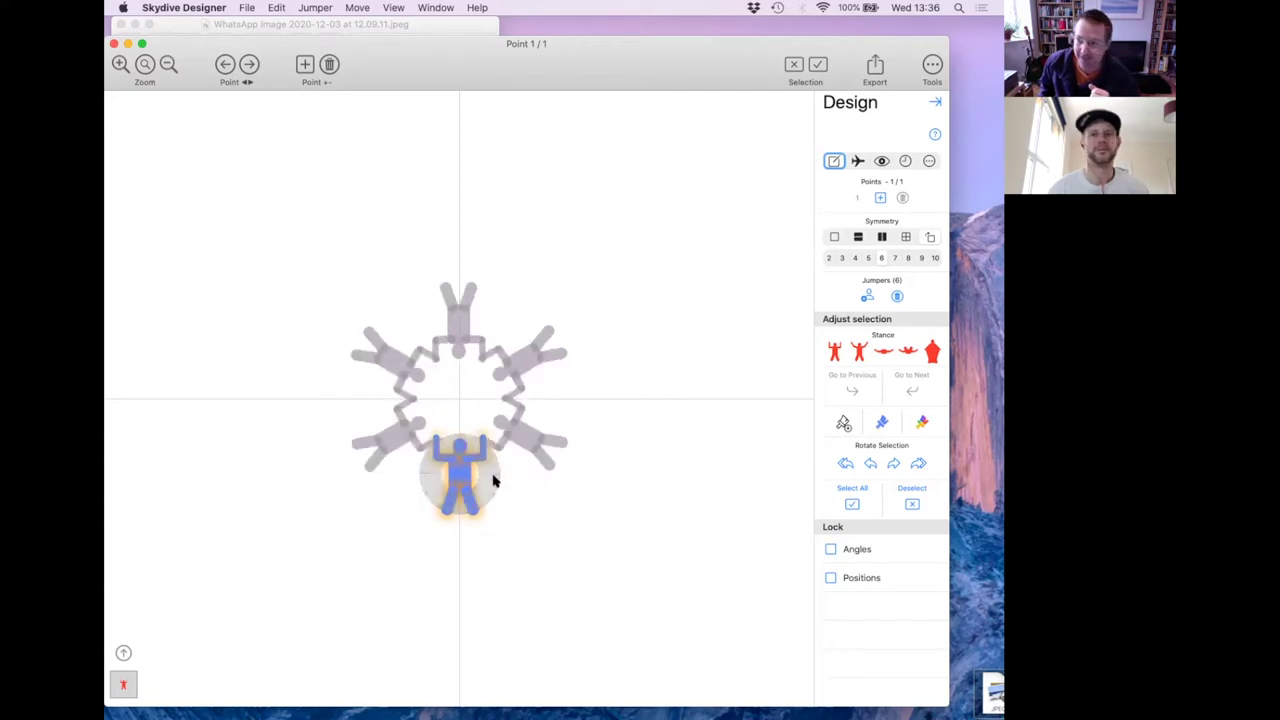
Compare the design with the sketch and set Symmetry to 3.
click(360, 22)
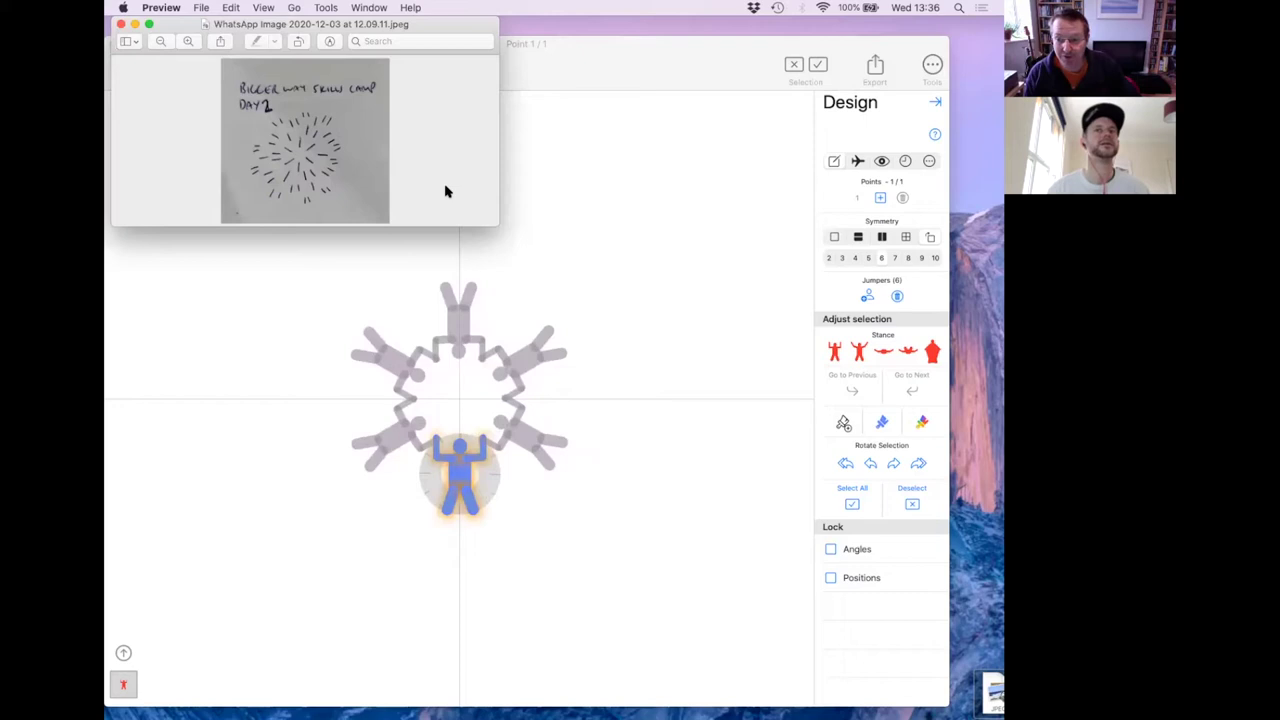
click(843, 258)
click(843, 258)
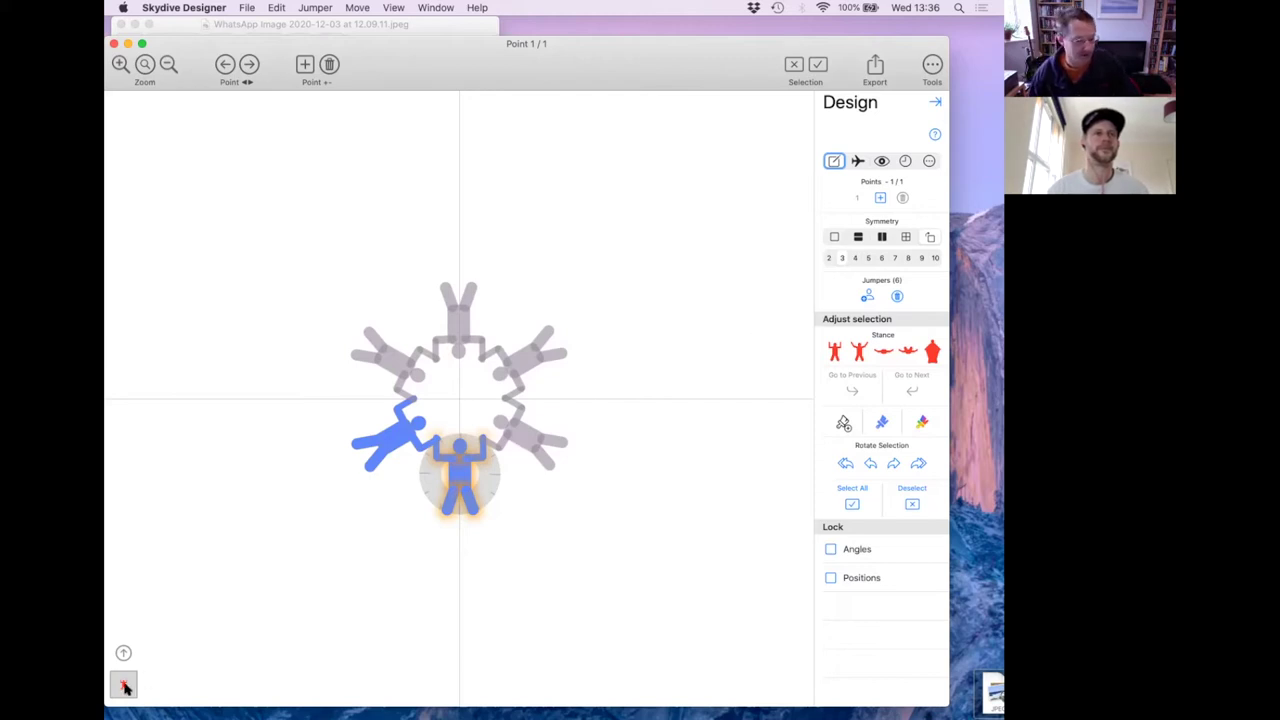
Add an outer jumper beyond the ring and tilt it to match the sketch.
drag(121, 684, 403, 534)
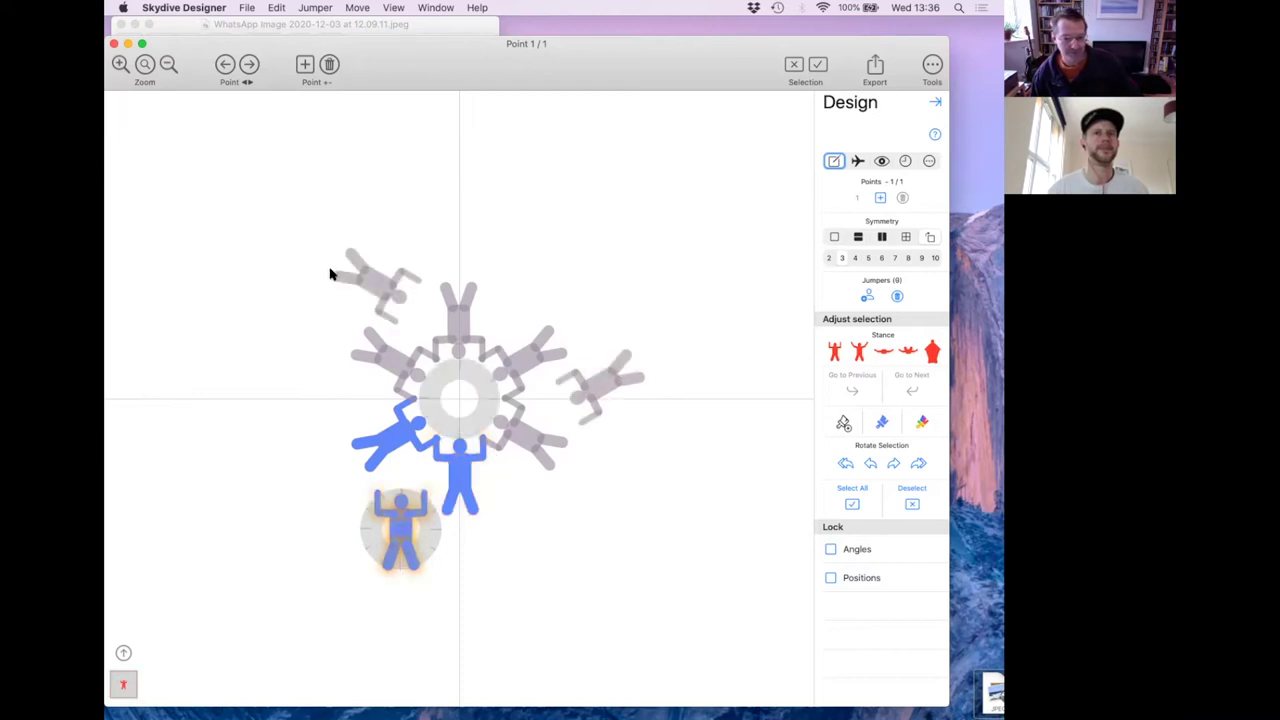
click(263, 25)
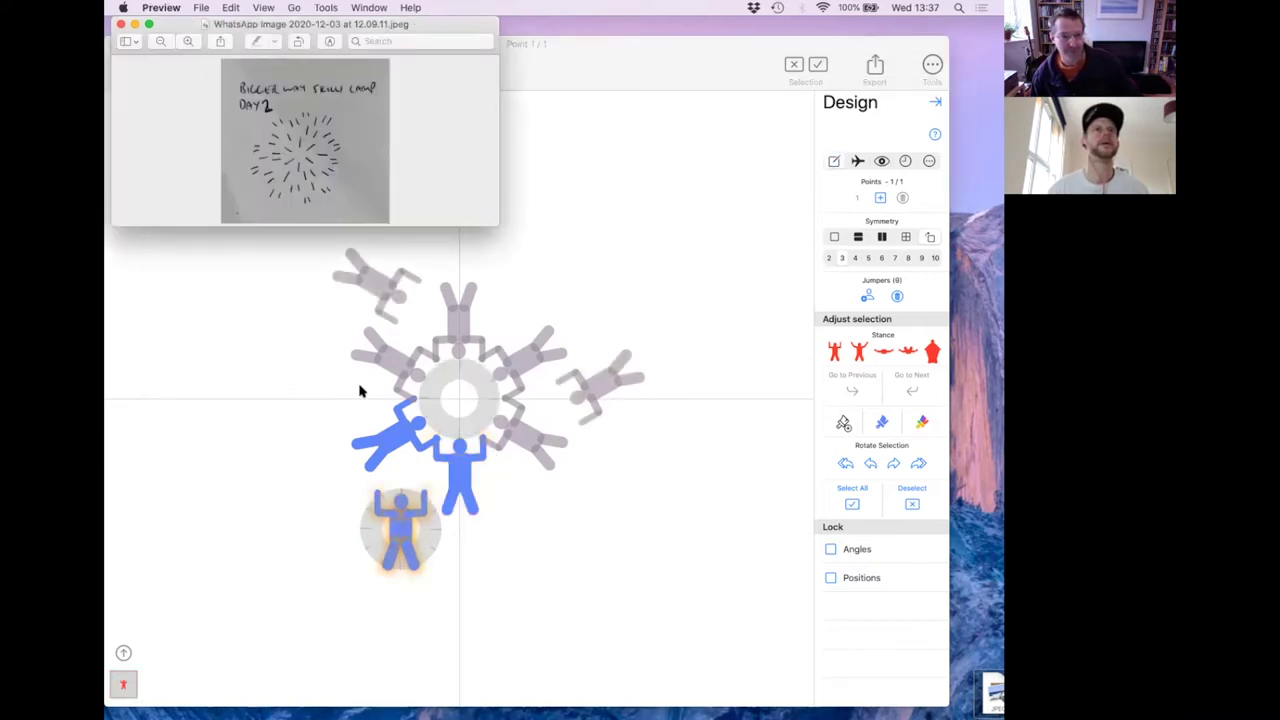
click(436, 532)
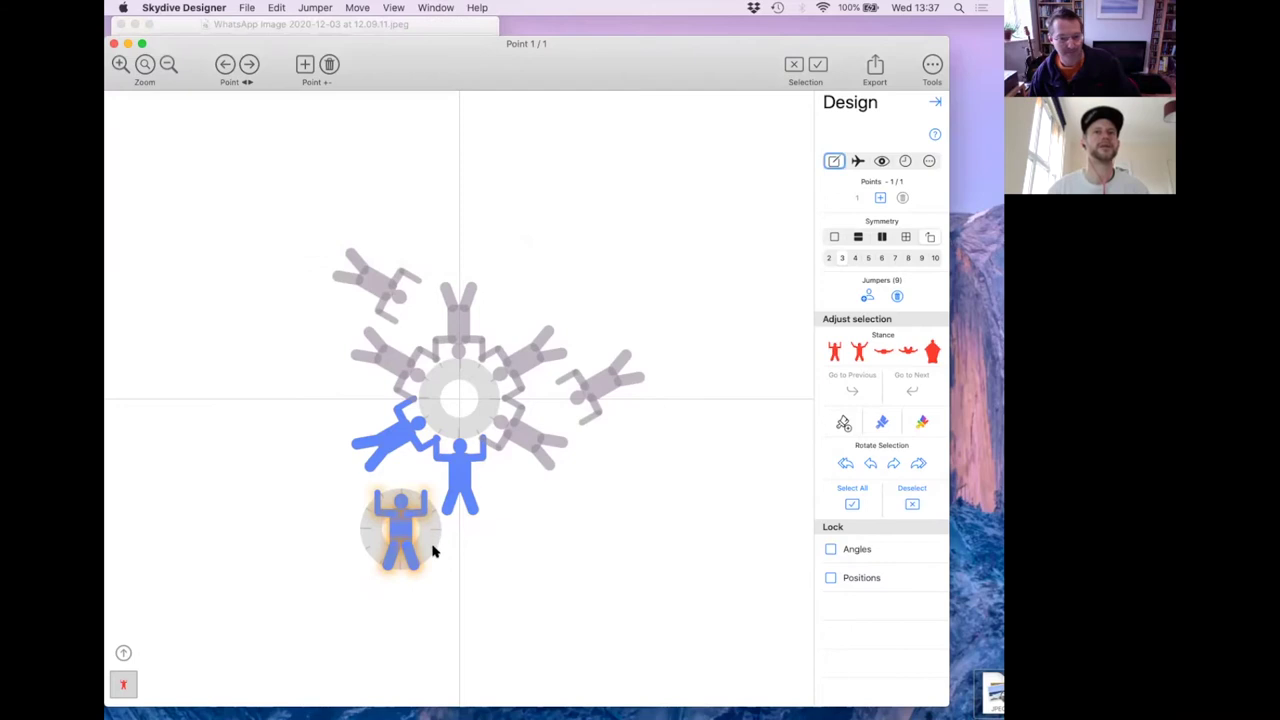
drag(436, 530, 391, 523)
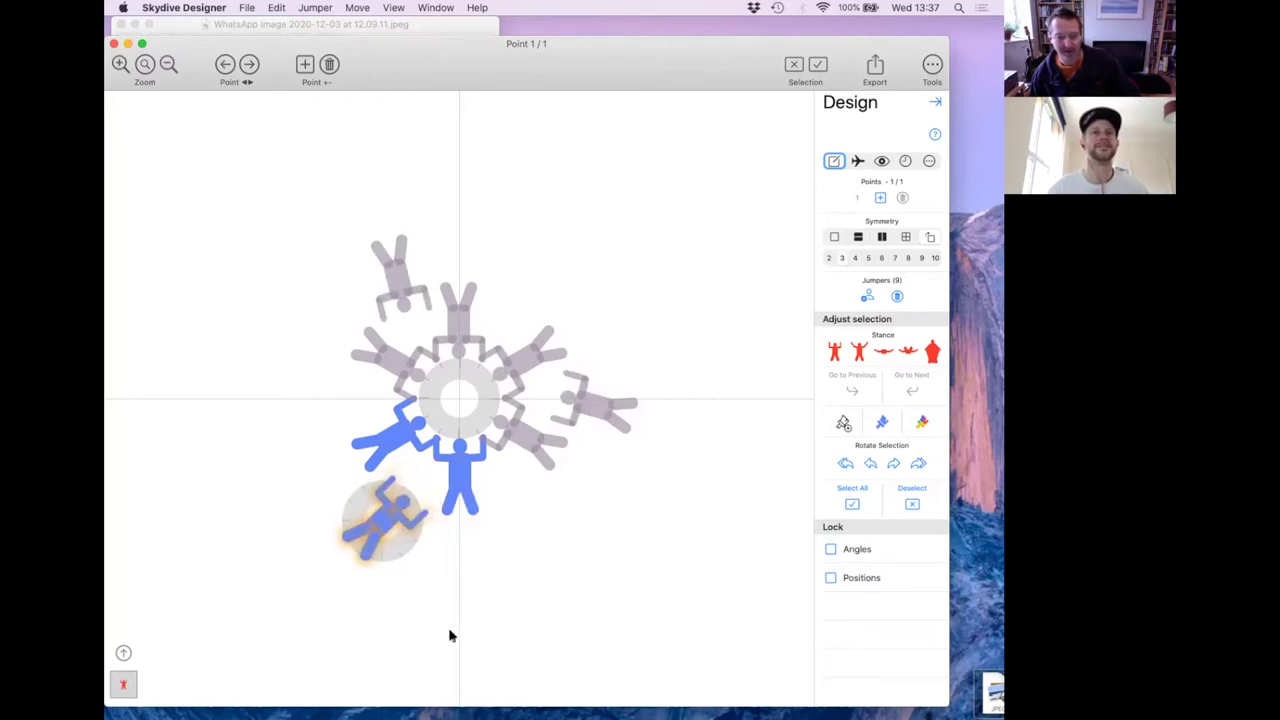
Nudge the outer jumper and step its rotation with the Rotate Selection arrows.
drag(400, 545, 406, 545)
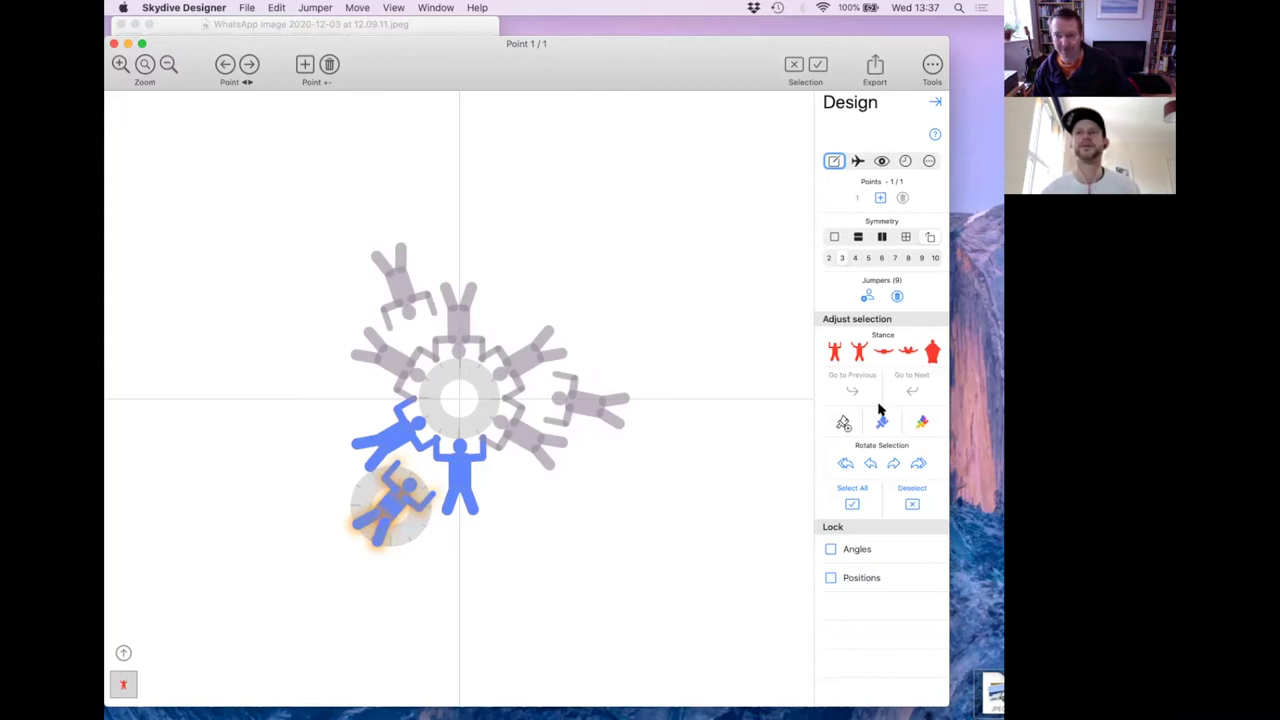
click(871, 465)
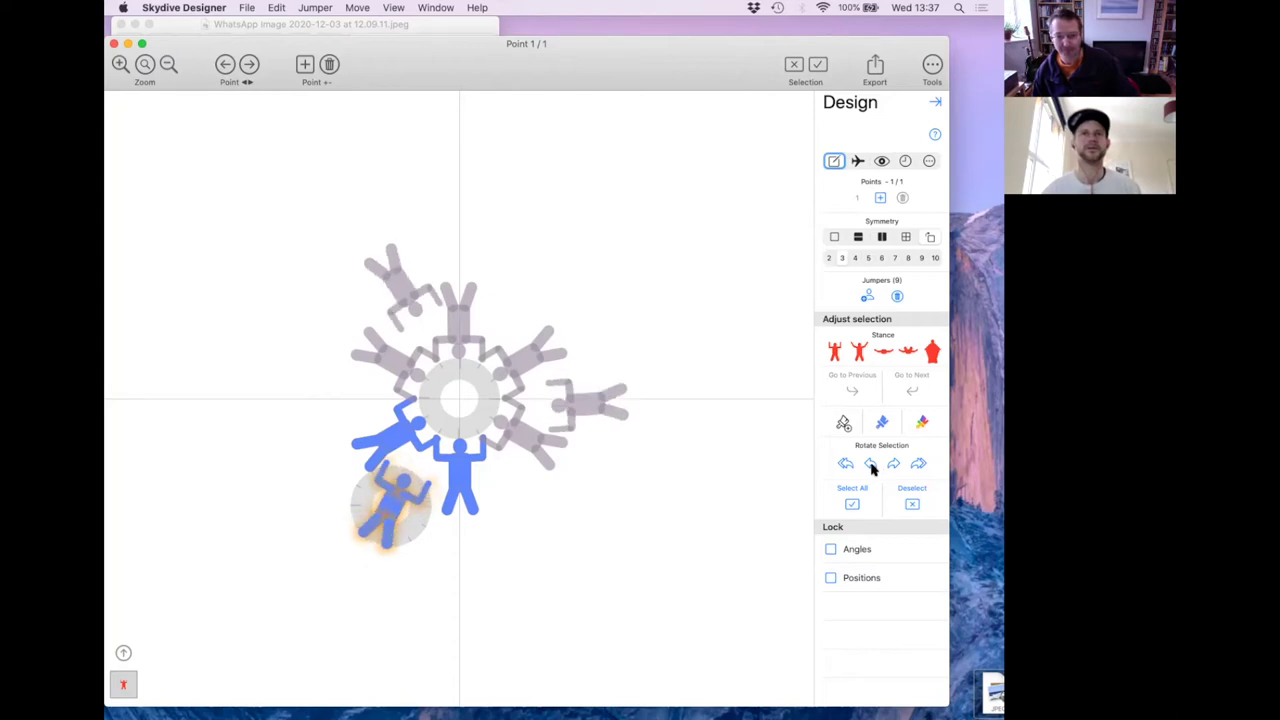
click(893, 465)
click(895, 465)
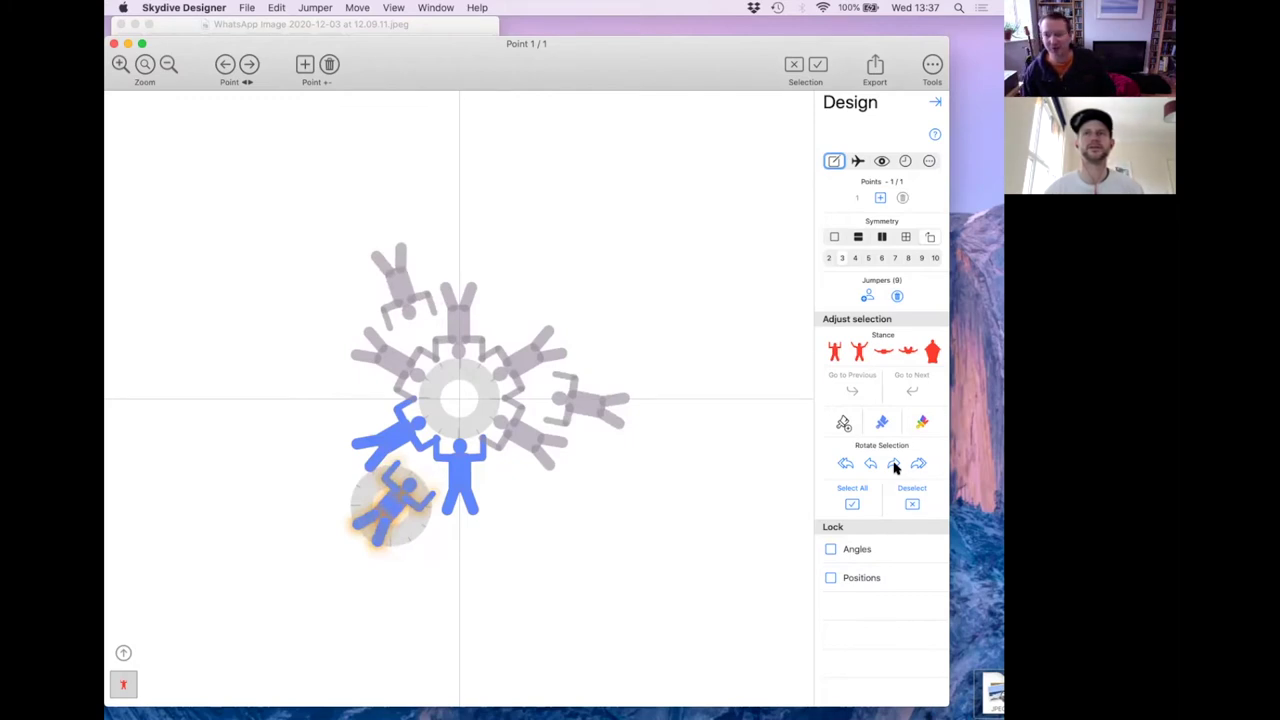
Lock jumper angles, switch the outer jumpers to the second stance and fine-tune their rotation.
click(831, 550)
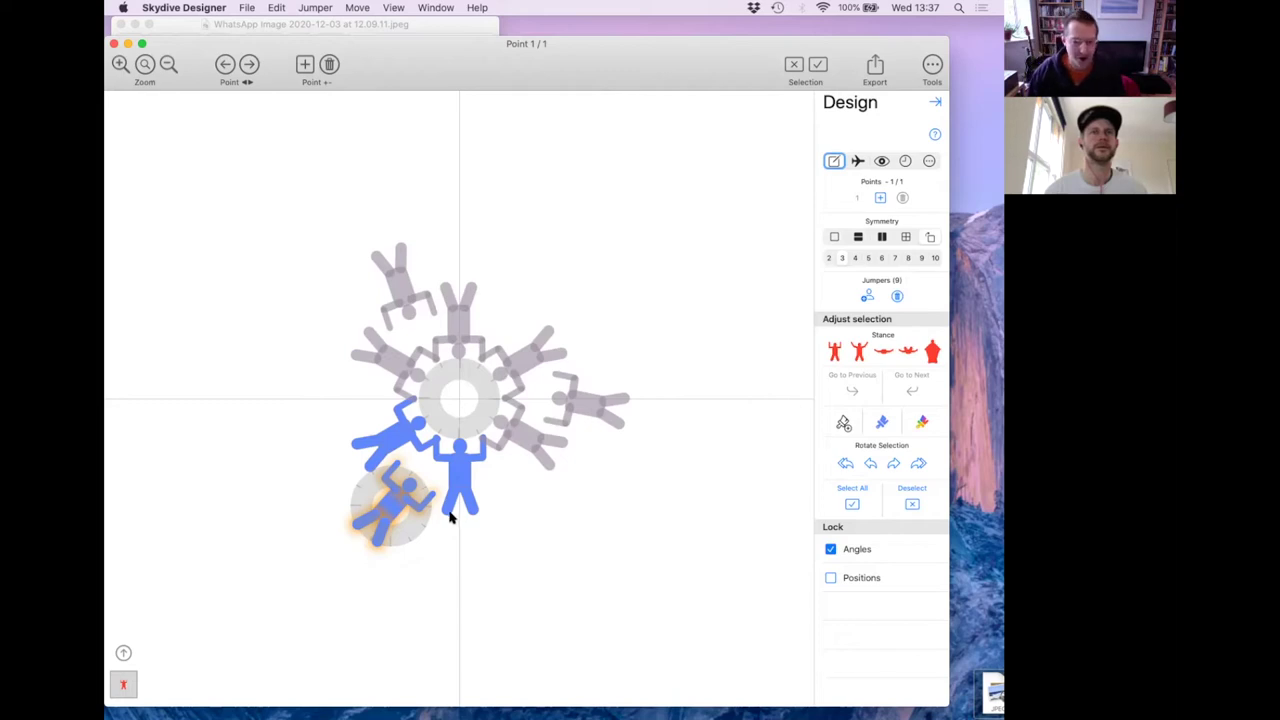
click(860, 352)
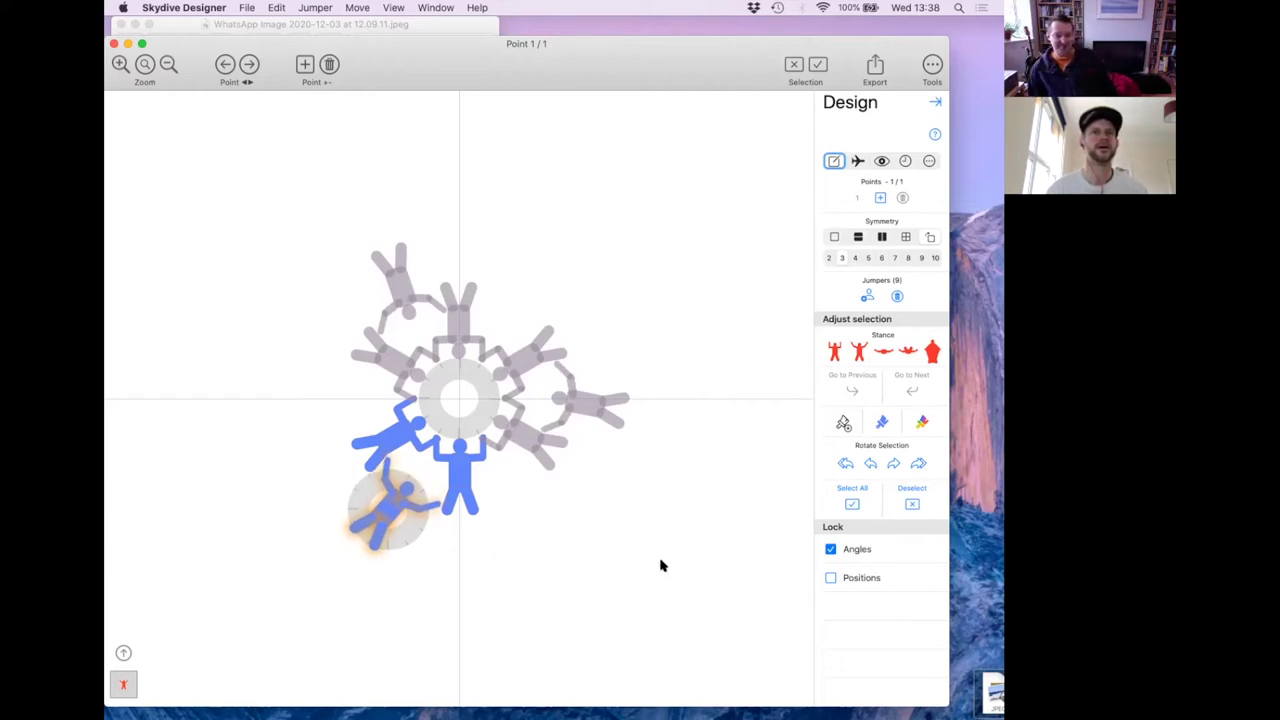
click(870, 464)
click(894, 464)
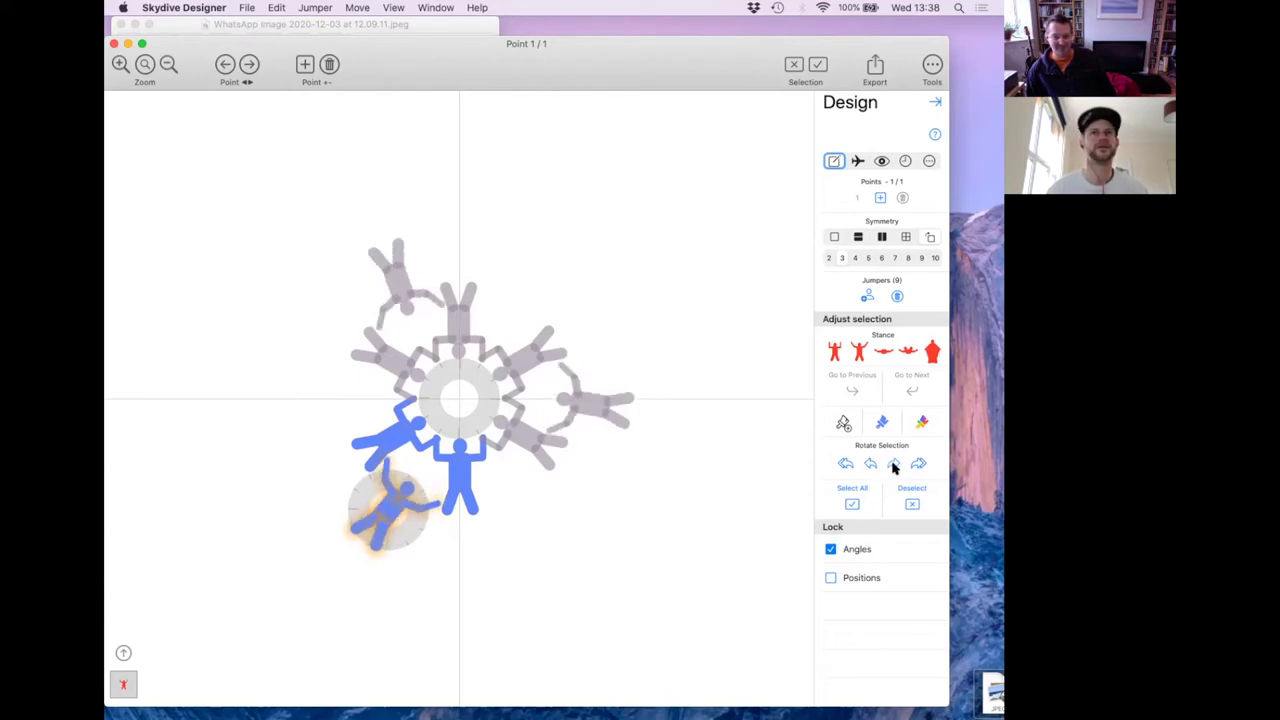
click(894, 466)
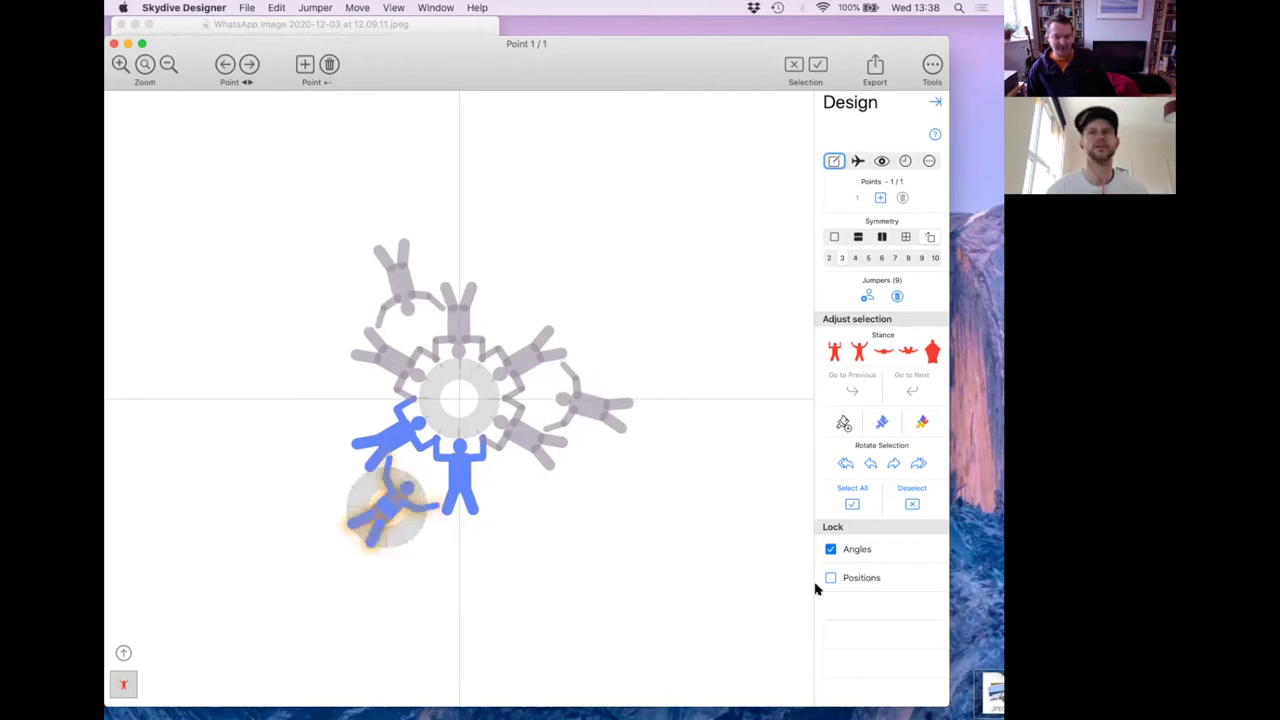
Unlock jumper angles and rotate the outer jumper clockwise toward the ring.
click(830, 549)
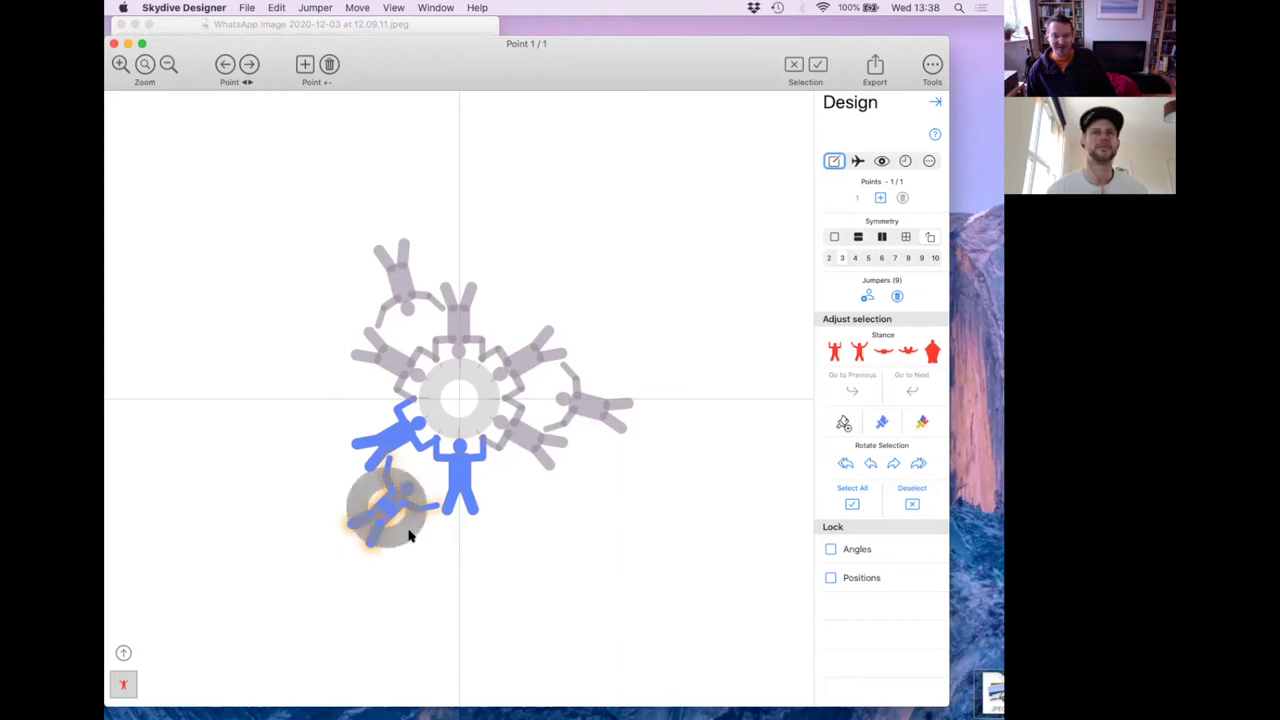
mouse_move(410, 537)
mouse_down()
mouse_move(405, 525)
mouse_move(400, 540)
mouse_move(477, 597)
mouse_move(409, 528)
mouse_move(480, 543)
mouse_move(480, 561)
mouse_move(415, 535)
mouse_up()
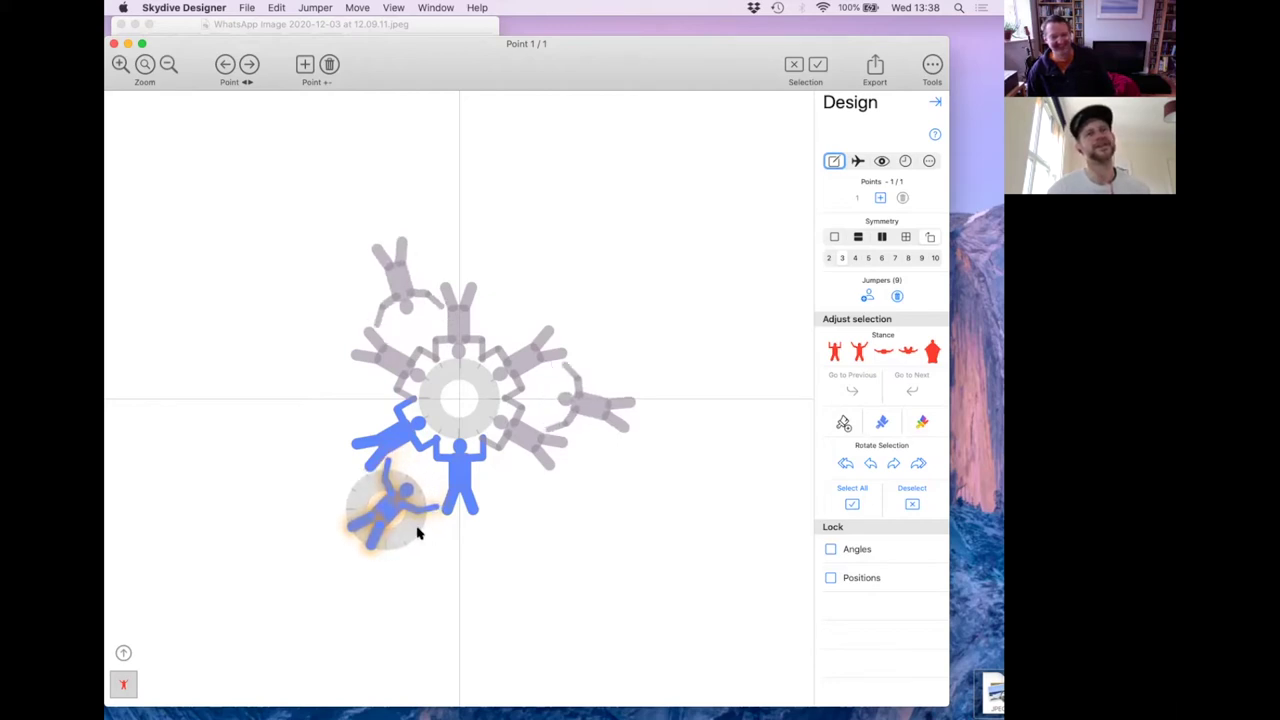
drag(418, 528, 431, 558)
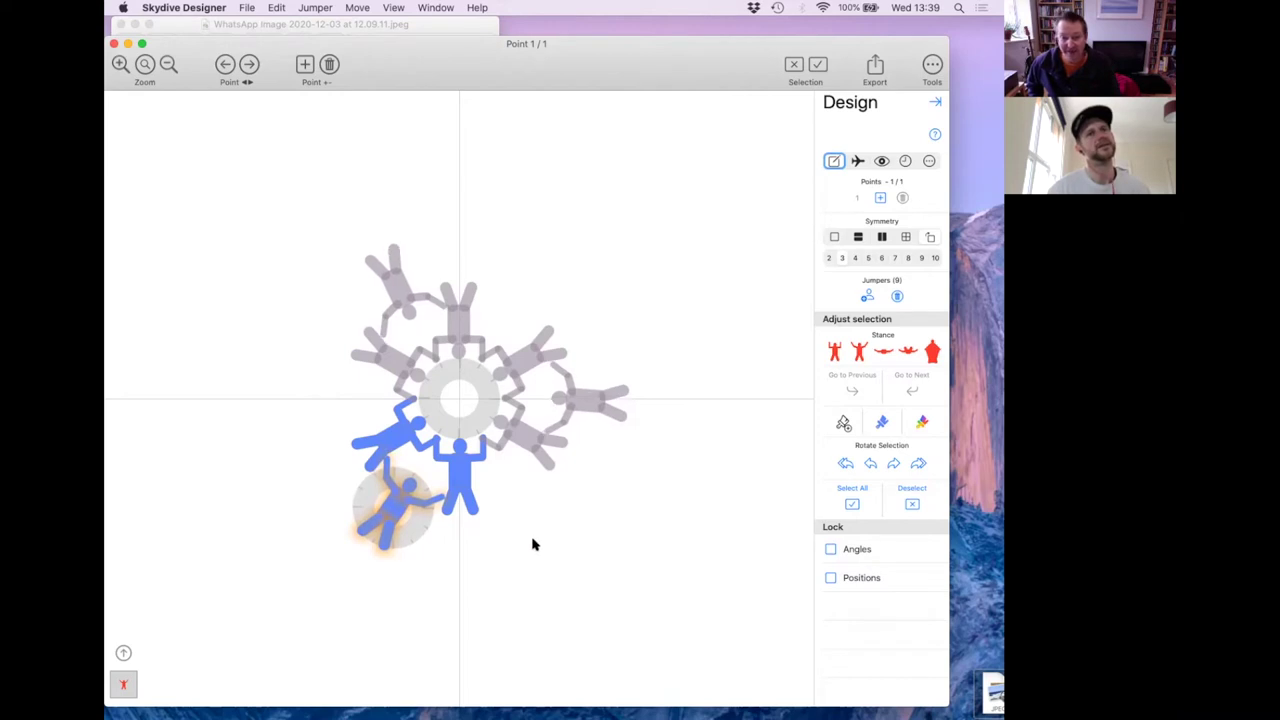
click(463, 485)
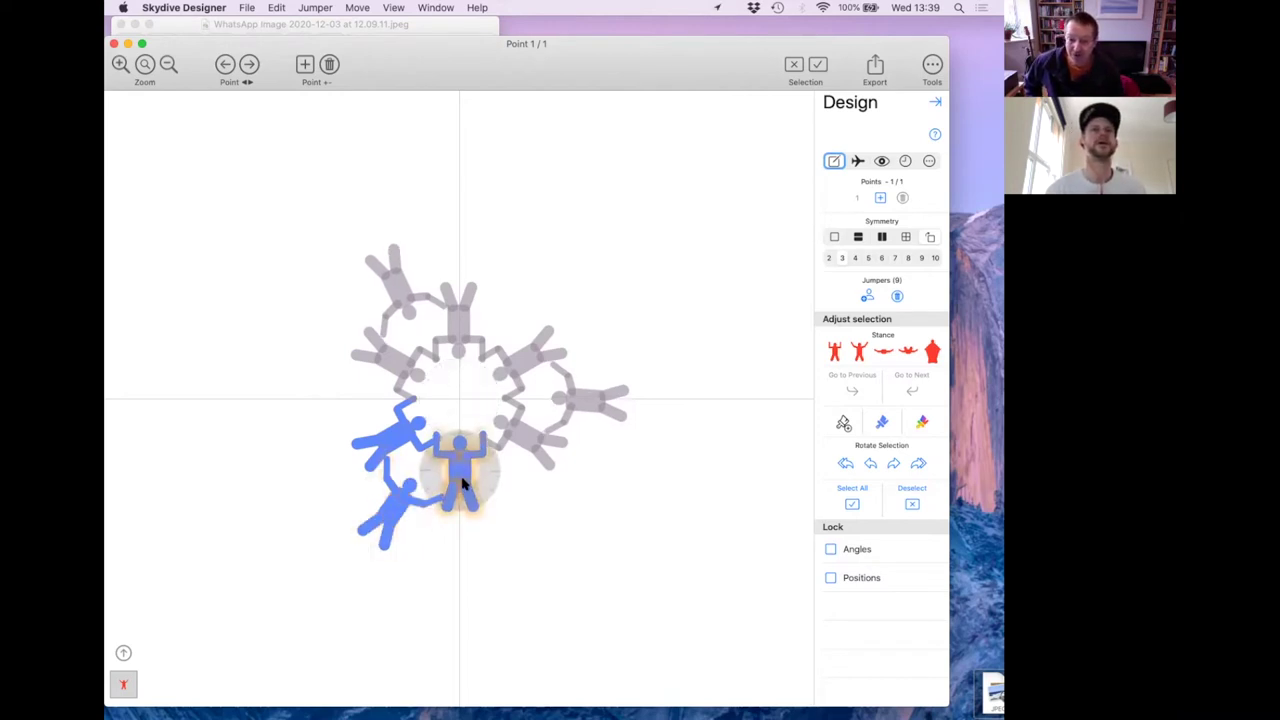
key(super+z)
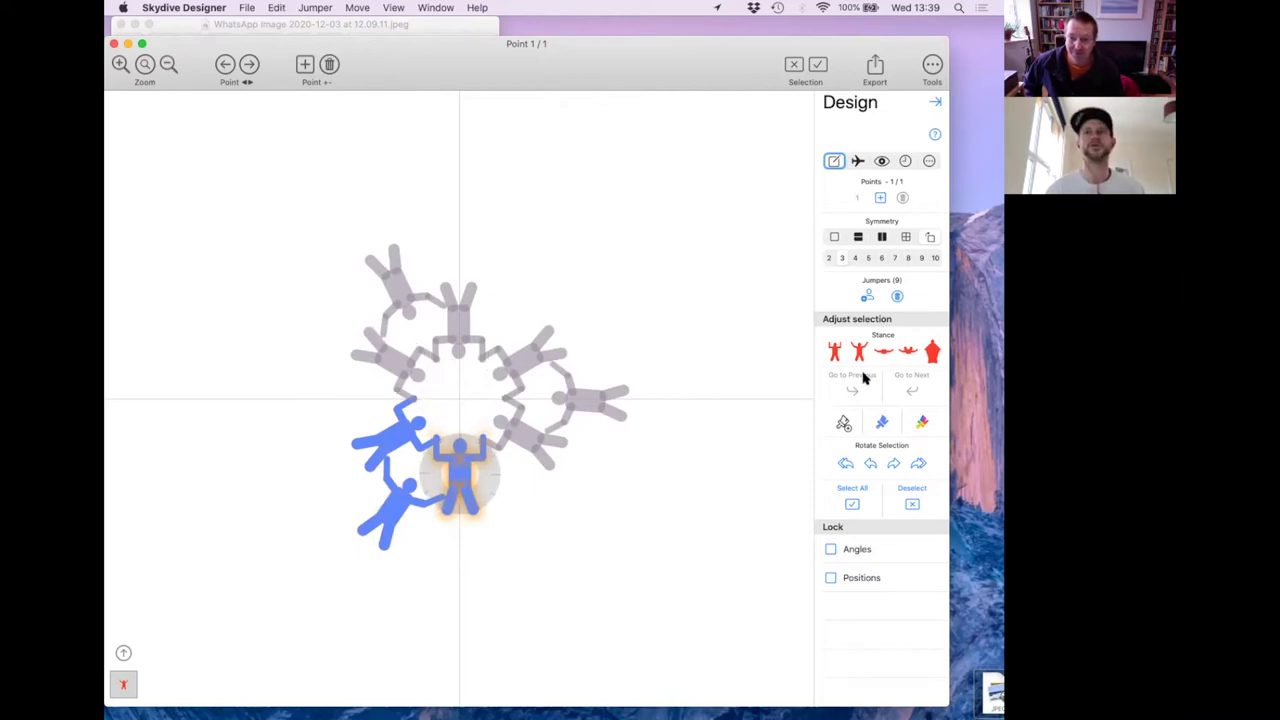
click(882, 259)
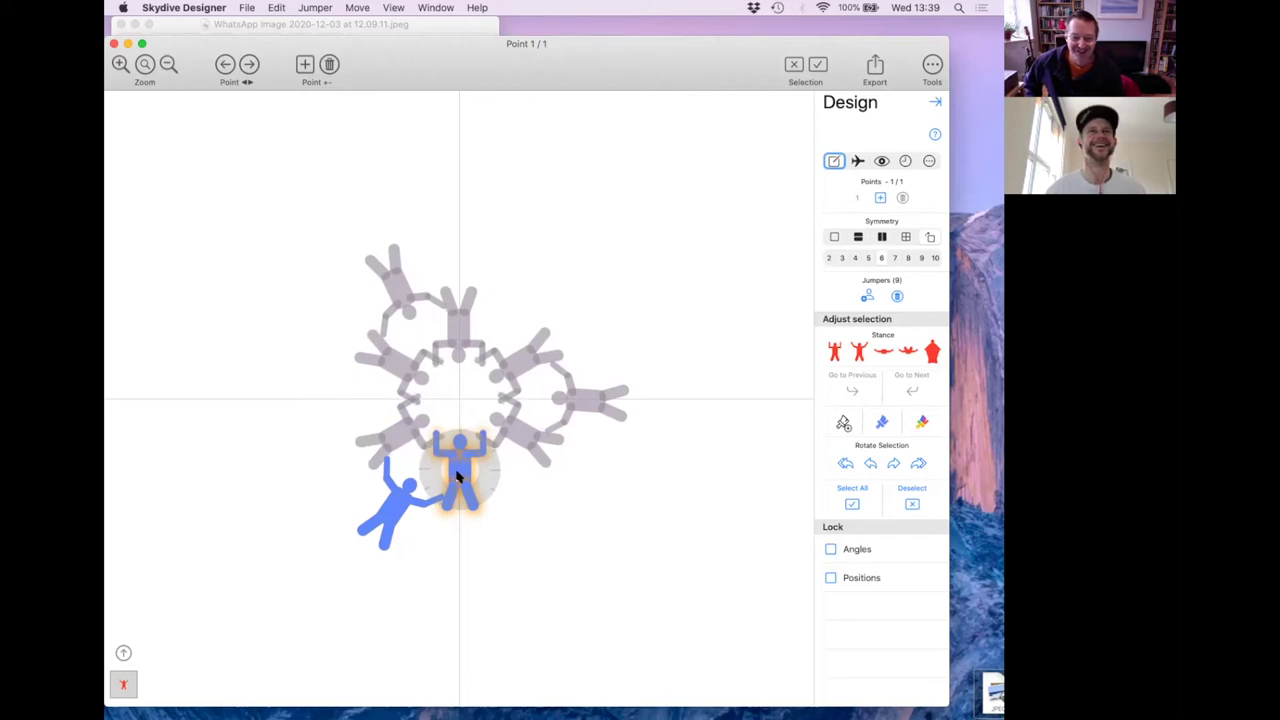
click(400, 508)
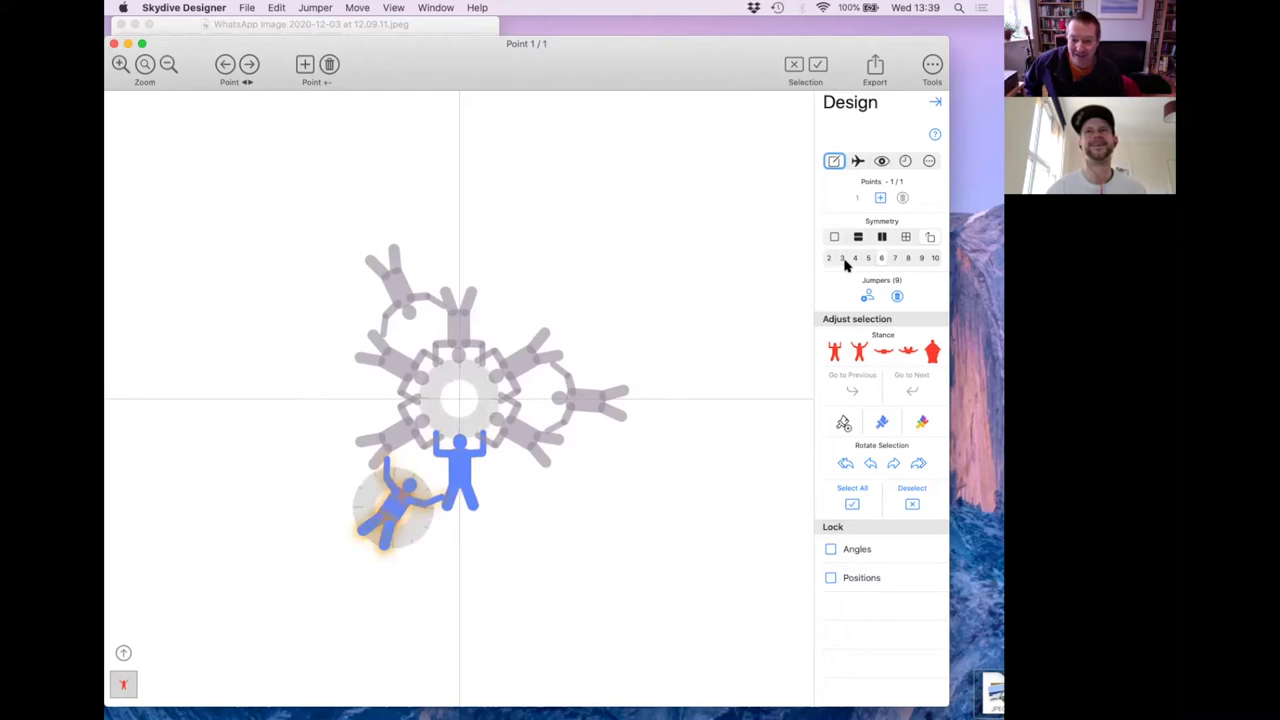
click(844, 260)
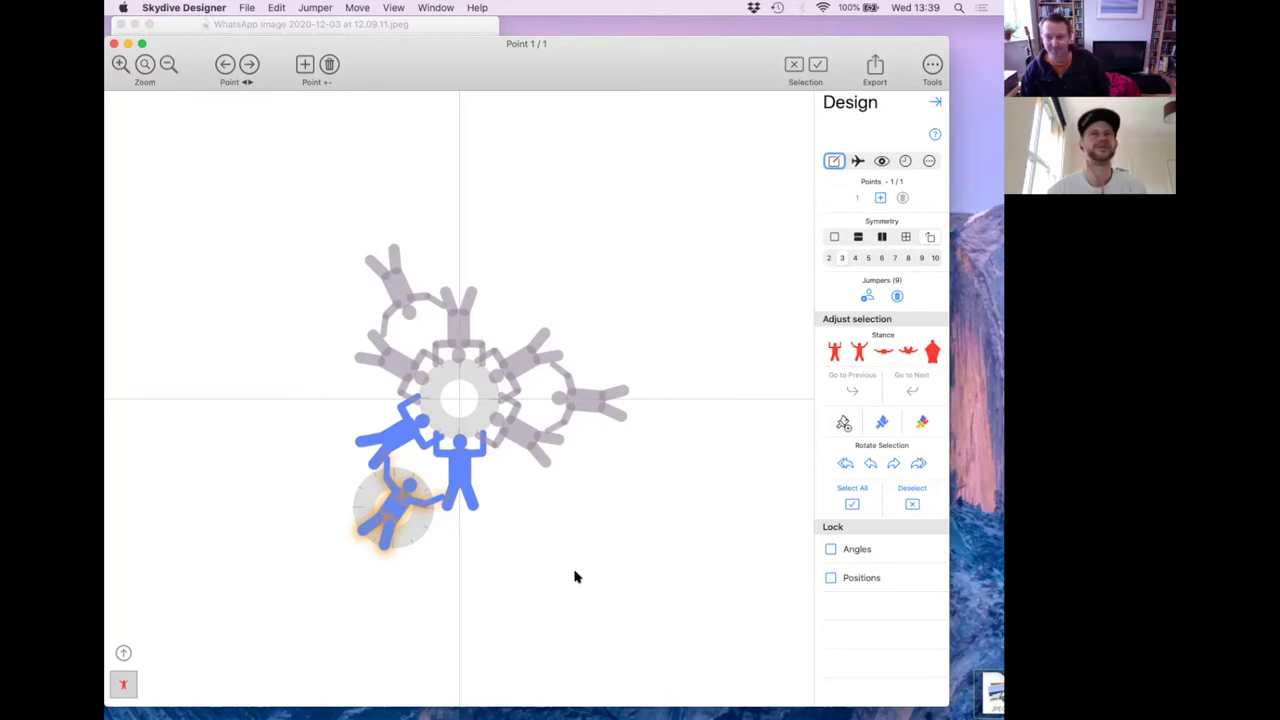
Add a ready-made two-jumper pair on the left, give it the first stance and turn it slightly.
click(123, 653)
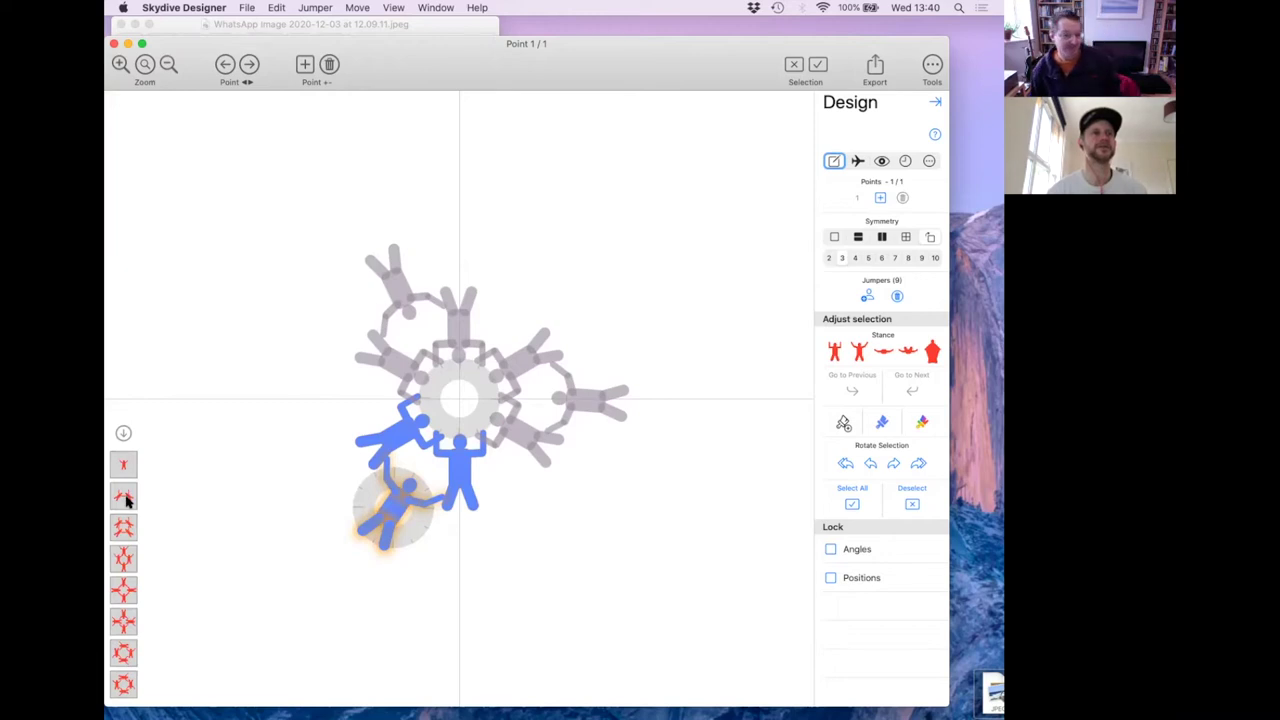
drag(125, 500, 241, 468)
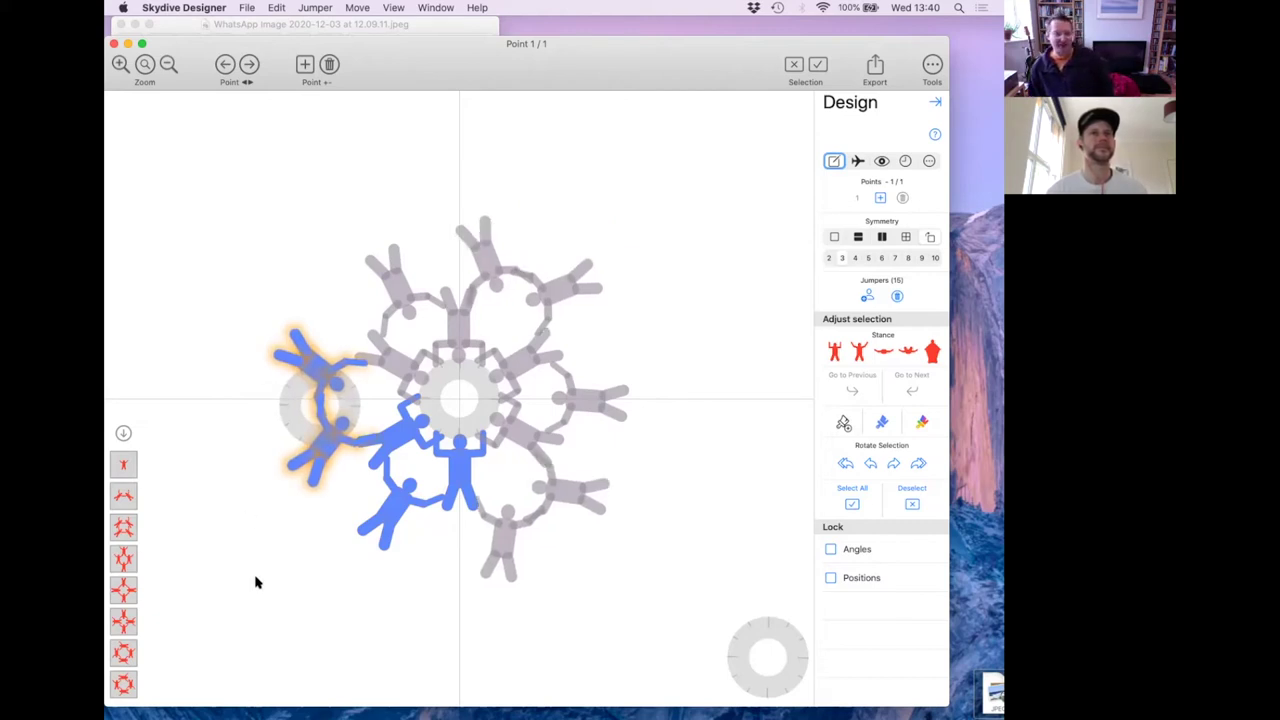
click(836, 352)
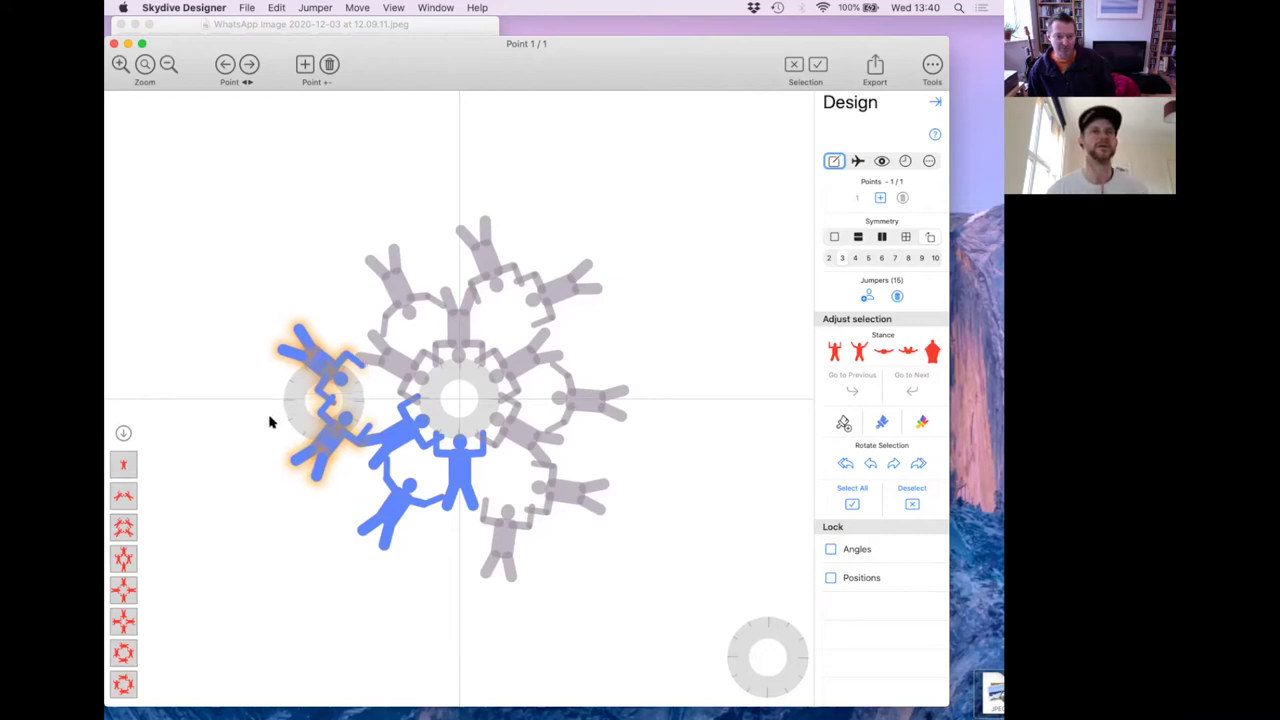
drag(300, 421, 258, 428)
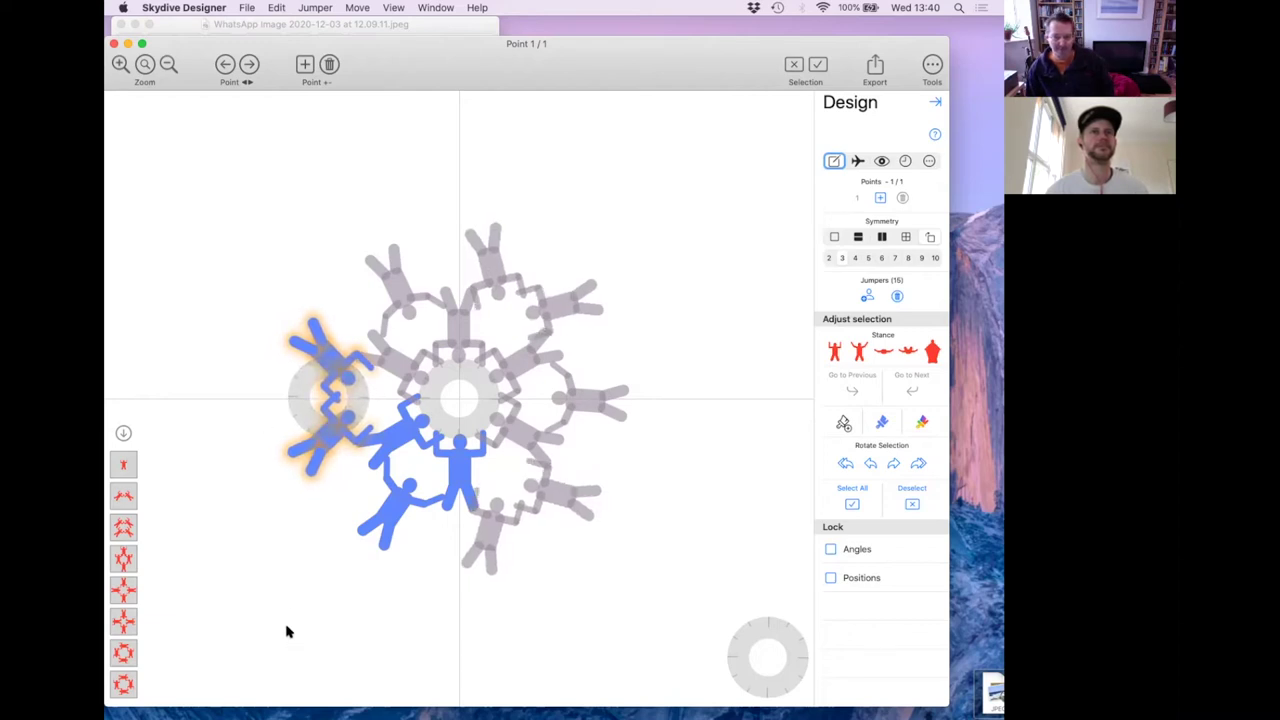
click(320, 446)
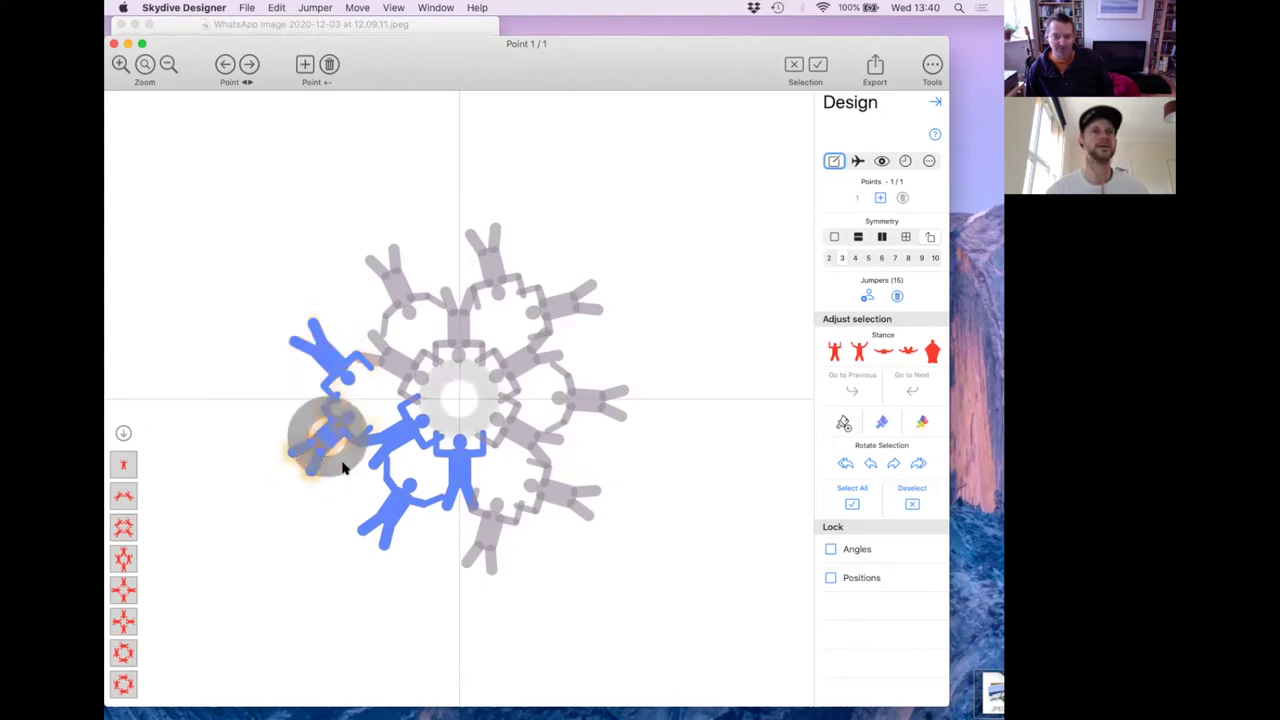
Shift and re-angle the upper and lower left outer jumpers against their neighbours.
click(316, 364)
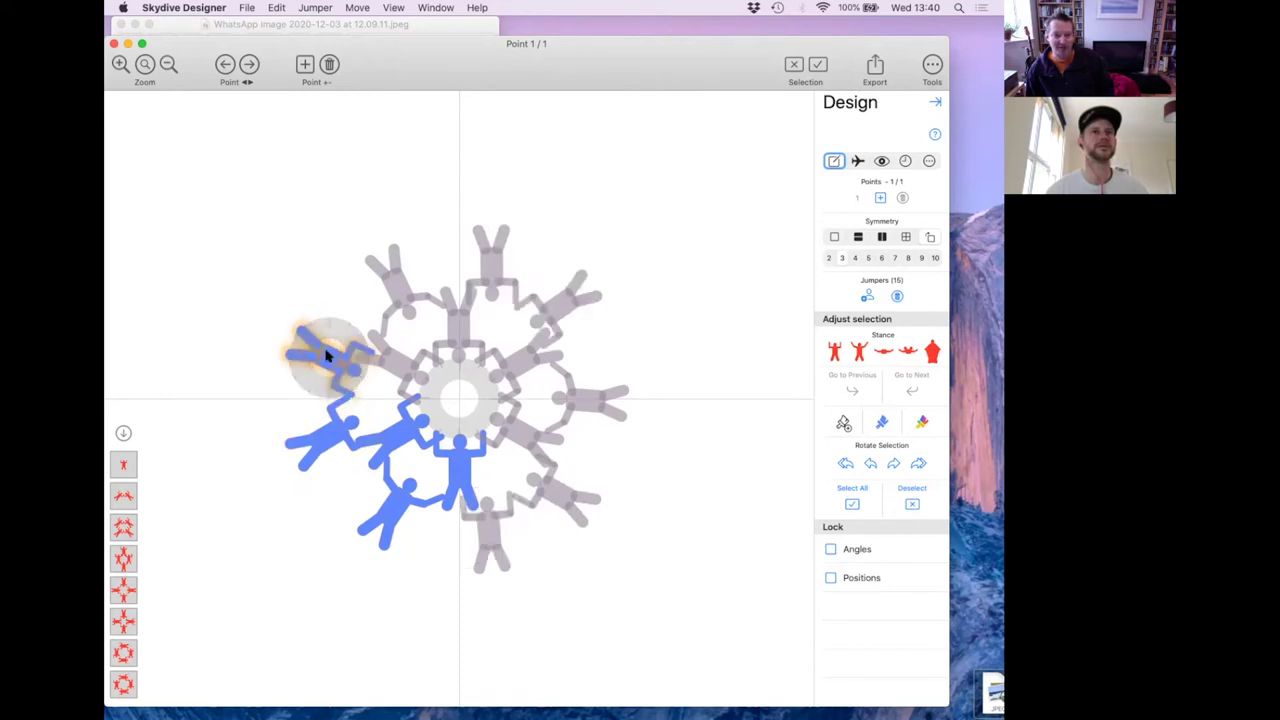
drag(325, 359, 321, 364)
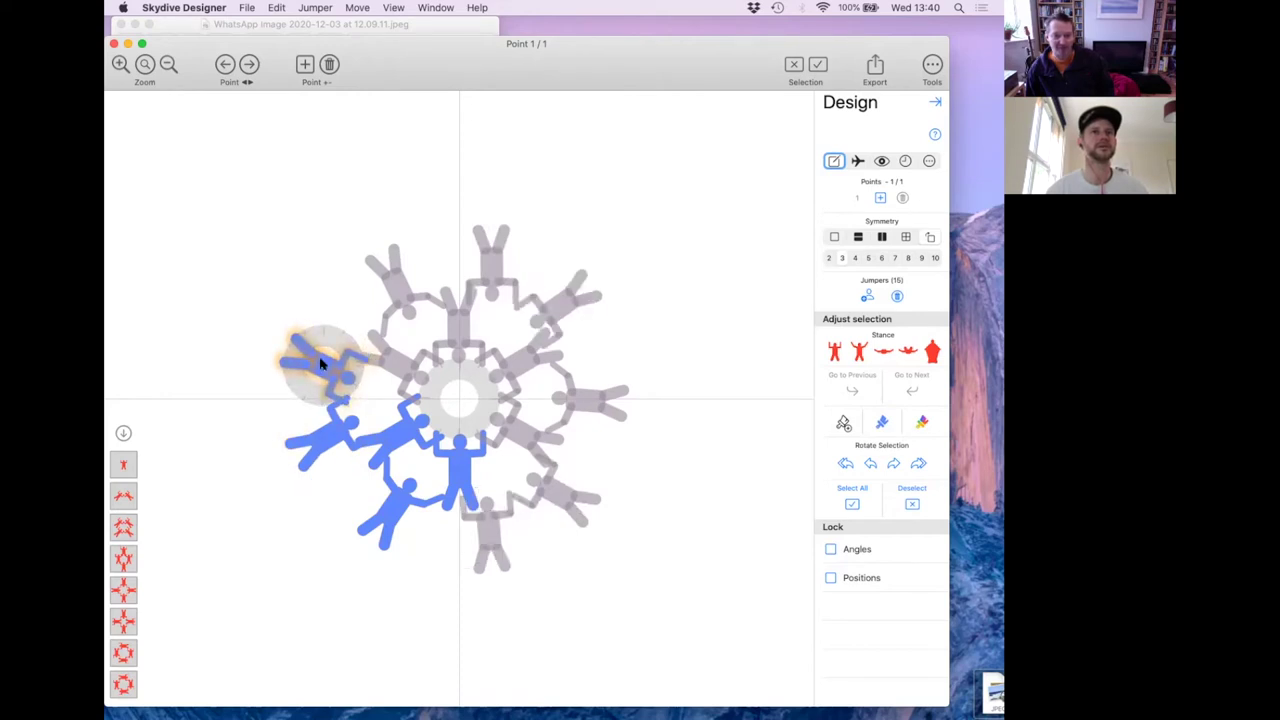
click(323, 440)
mouse_move(321, 441)
mouse_down()
mouse_move(333, 468)
mouse_move(334, 436)
mouse_up()
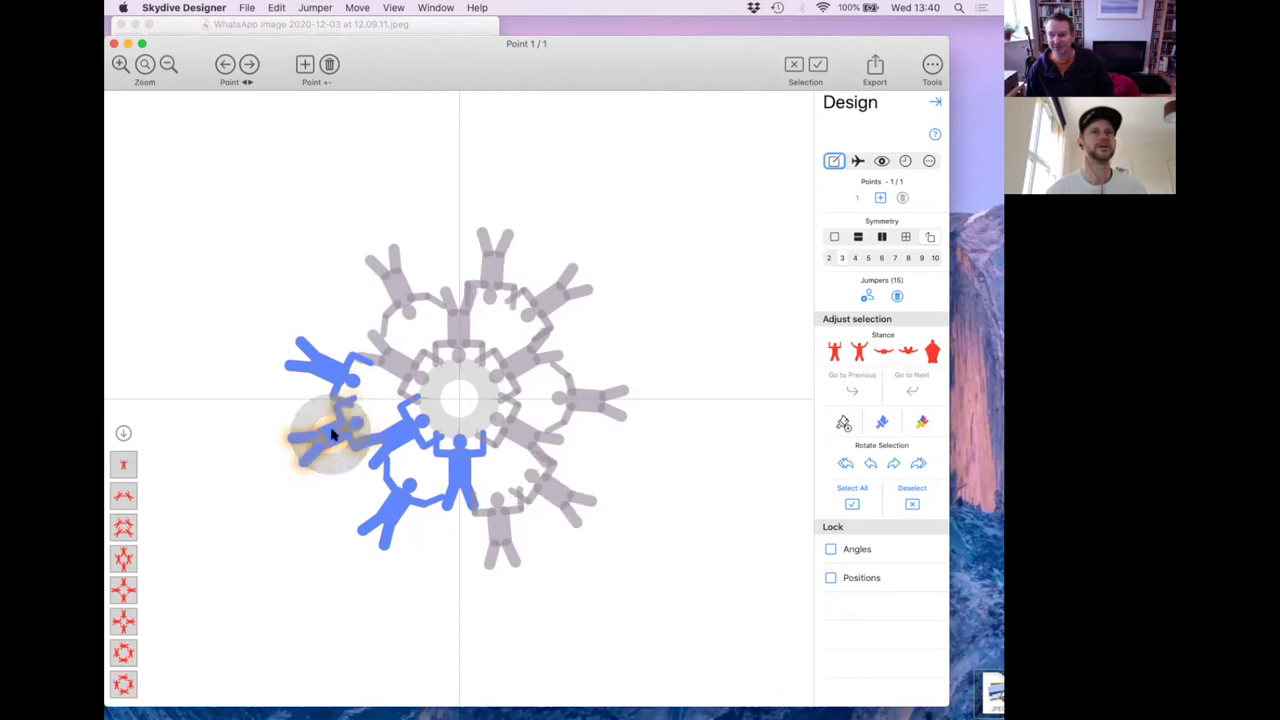
click(325, 372)
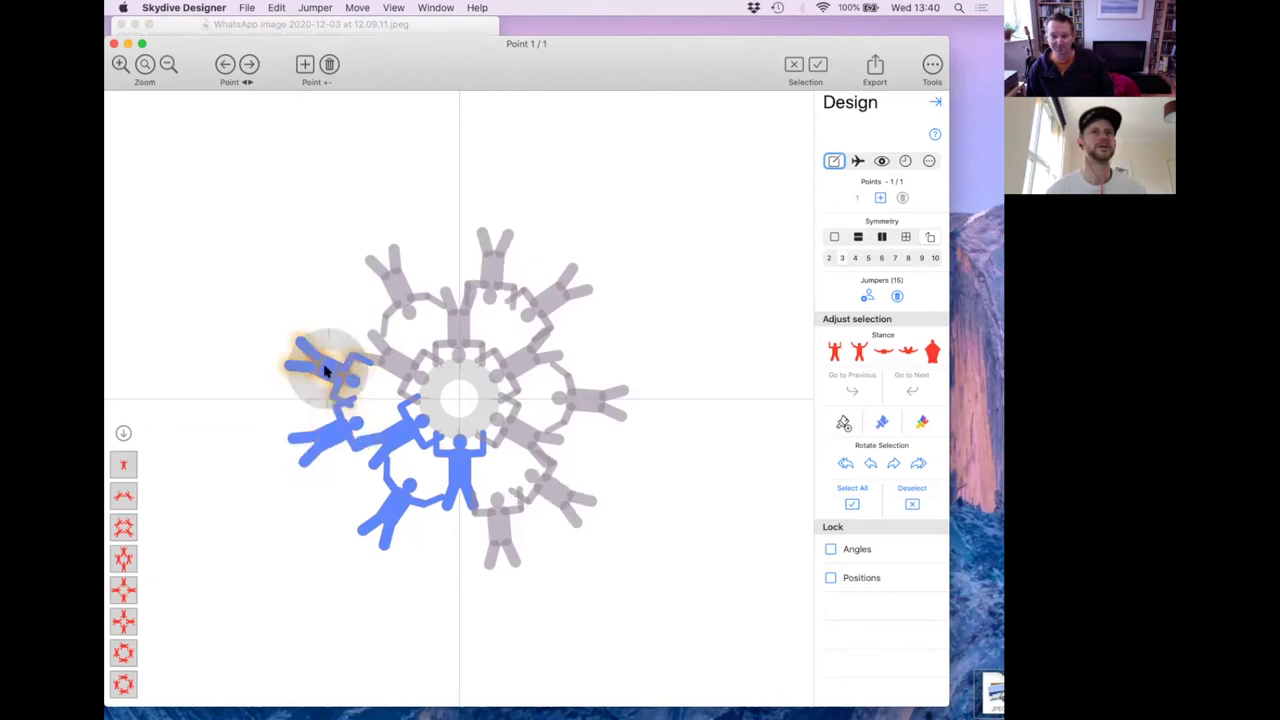
drag(325, 371, 329, 367)
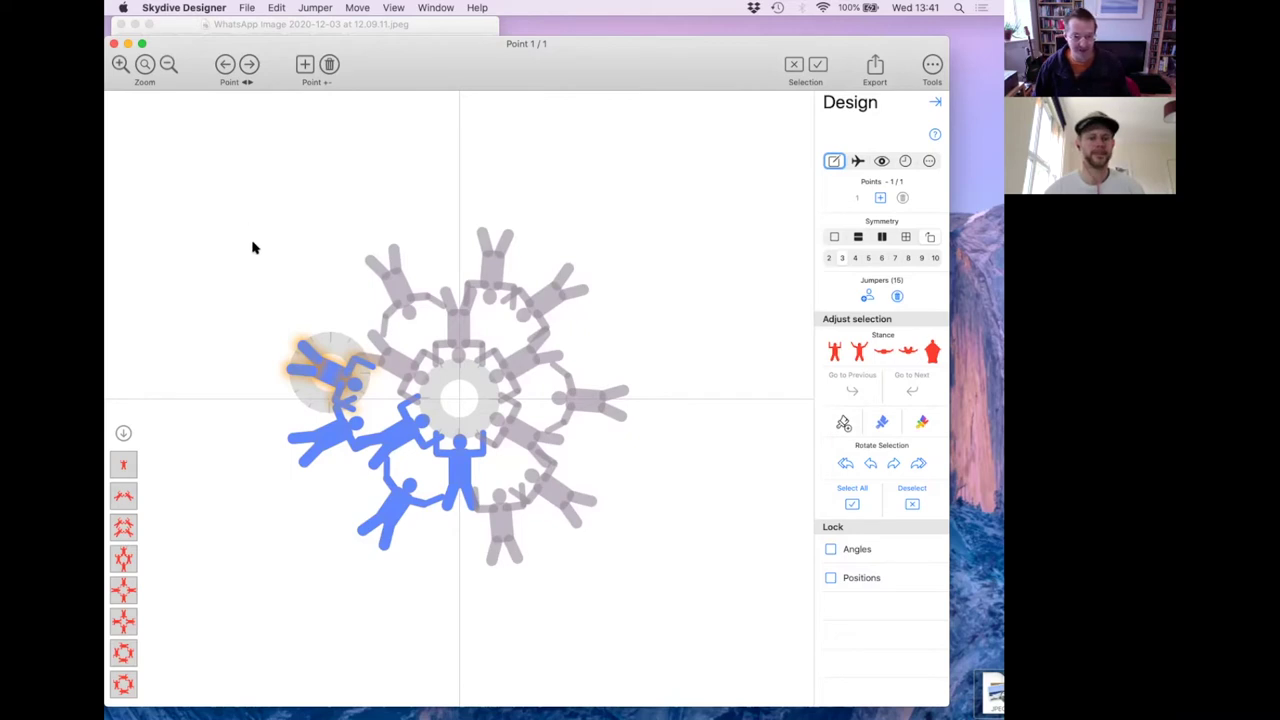
Click through the left, diagonal and bottom-centre blue jumpers, ending on the upper left one.
click(335, 442)
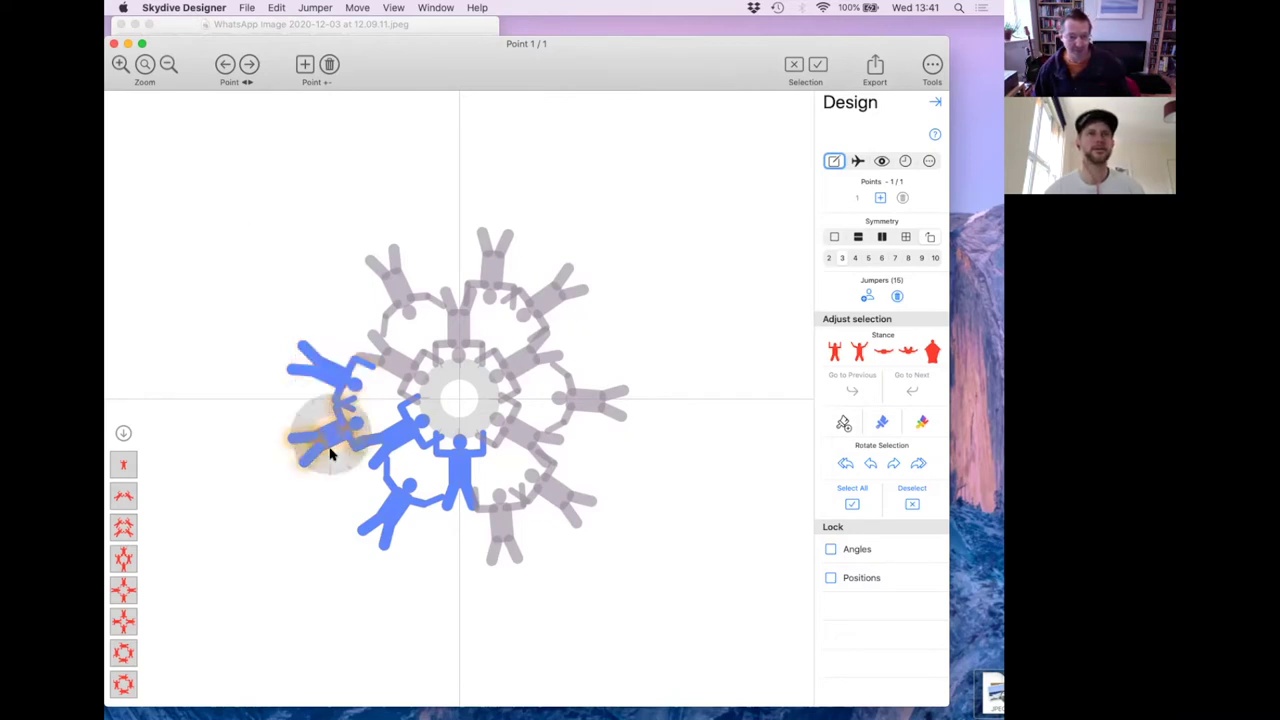
click(398, 453)
click(400, 510)
click(466, 482)
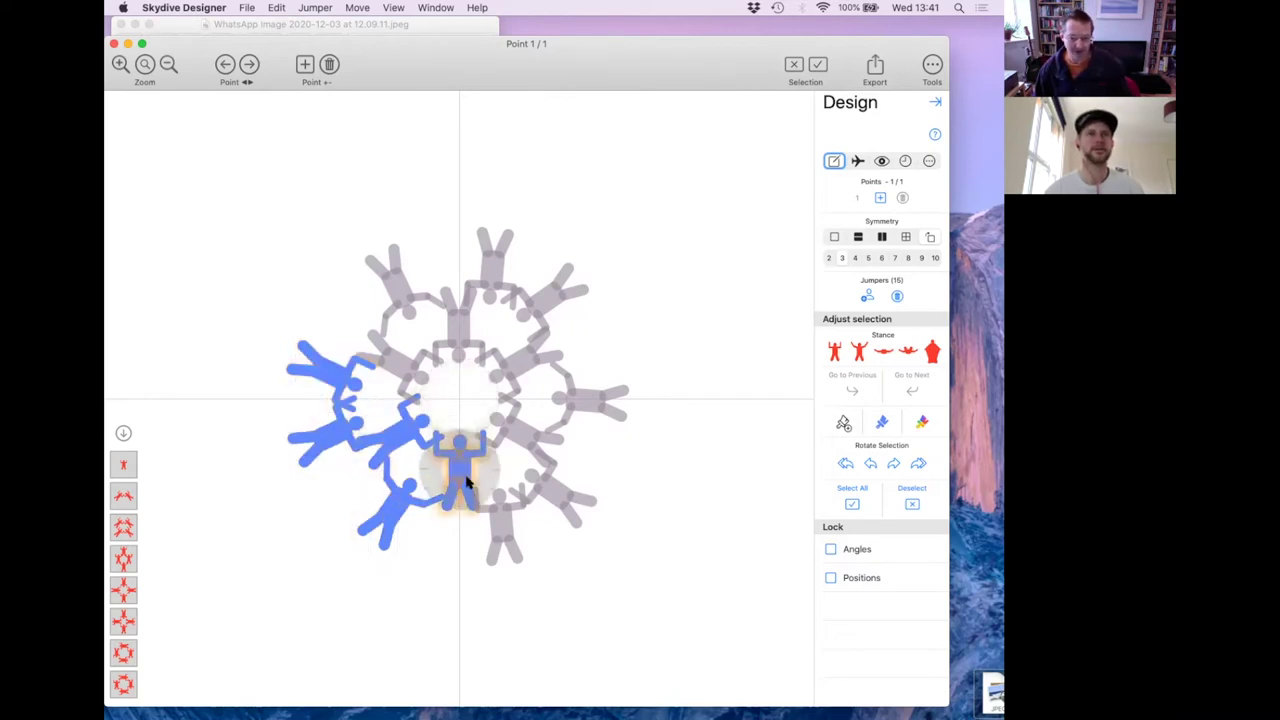
click(396, 440)
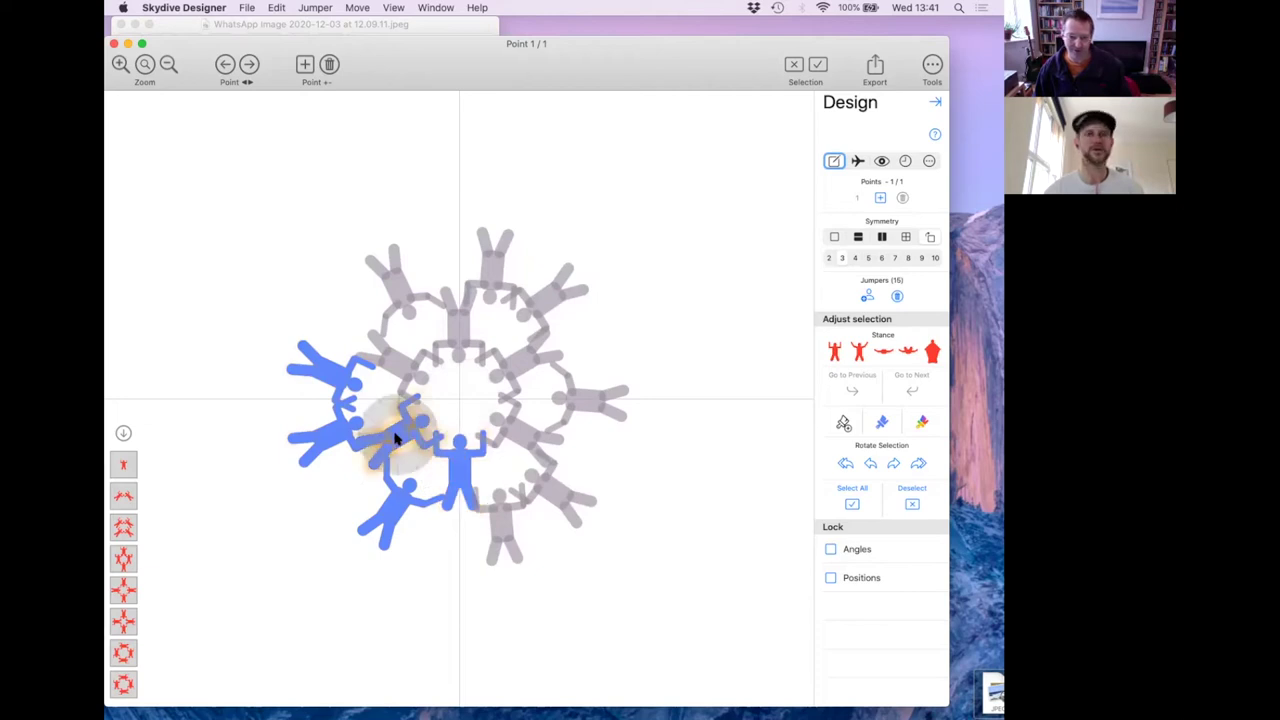
click(332, 441)
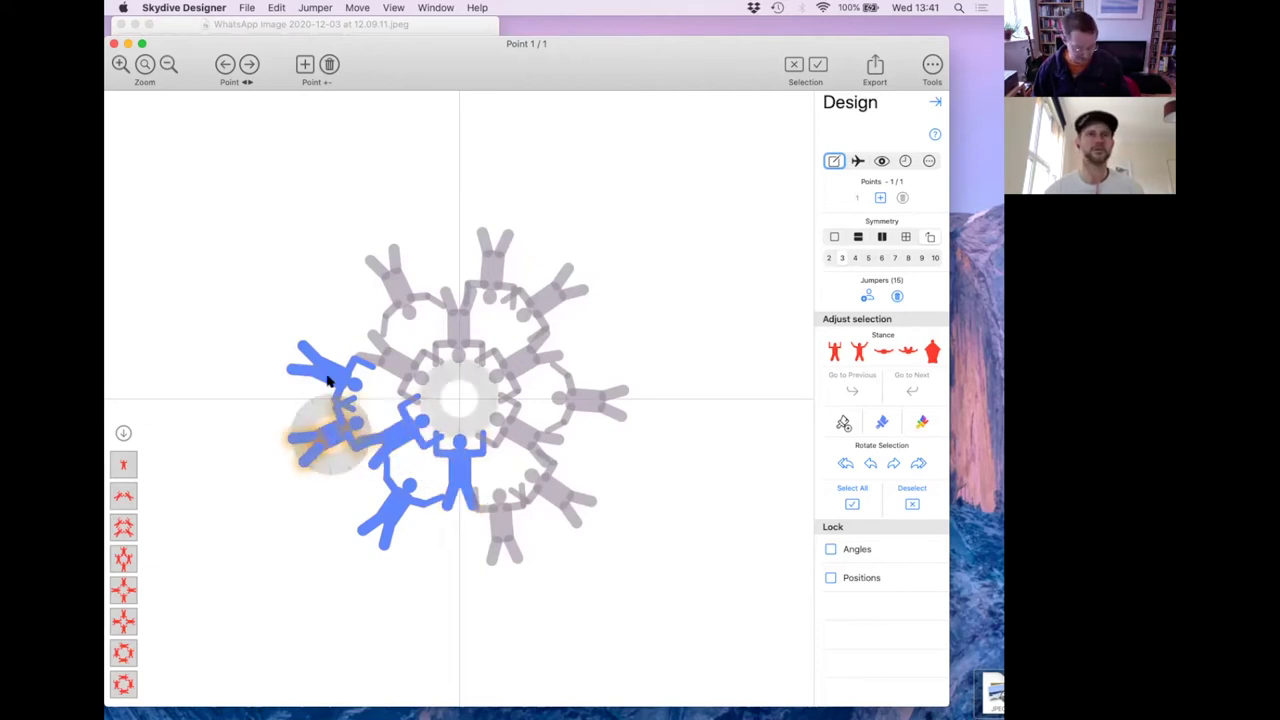
click(329, 380)
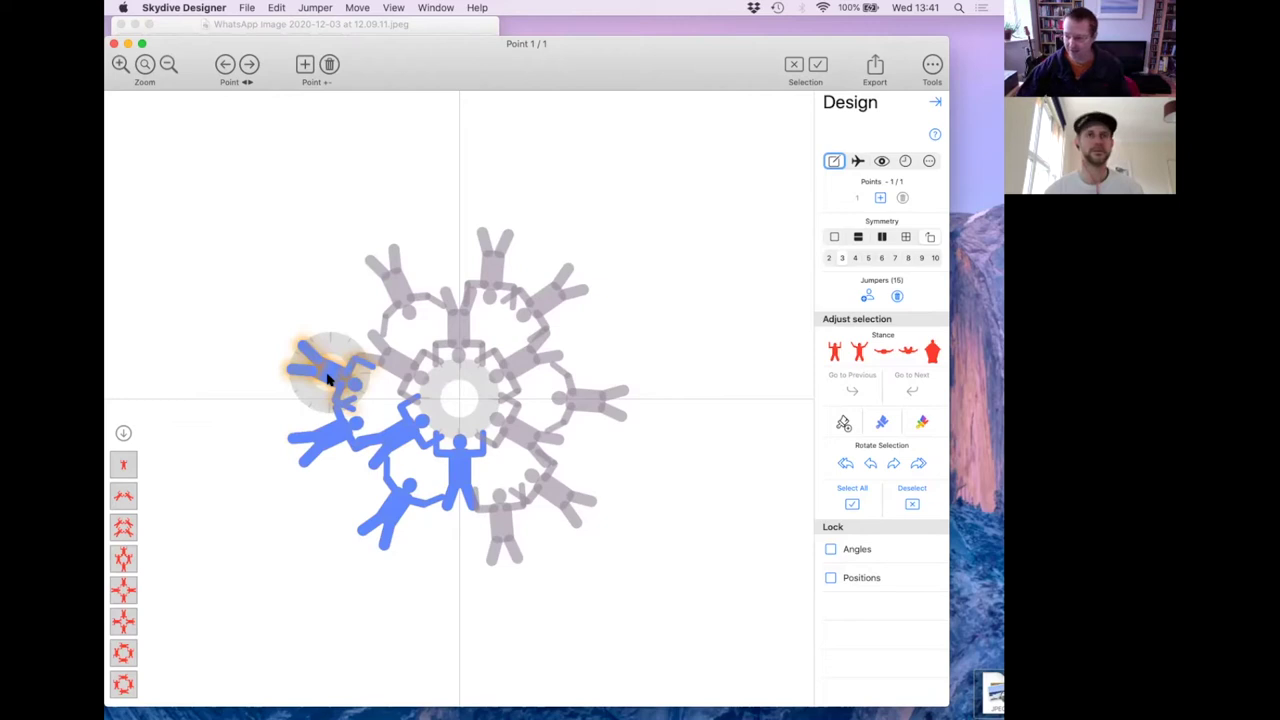
Shift-click to add the left, diagonal and bottom-centre blue jumpers, removing and re-adding extras.
shift+click(334, 443)
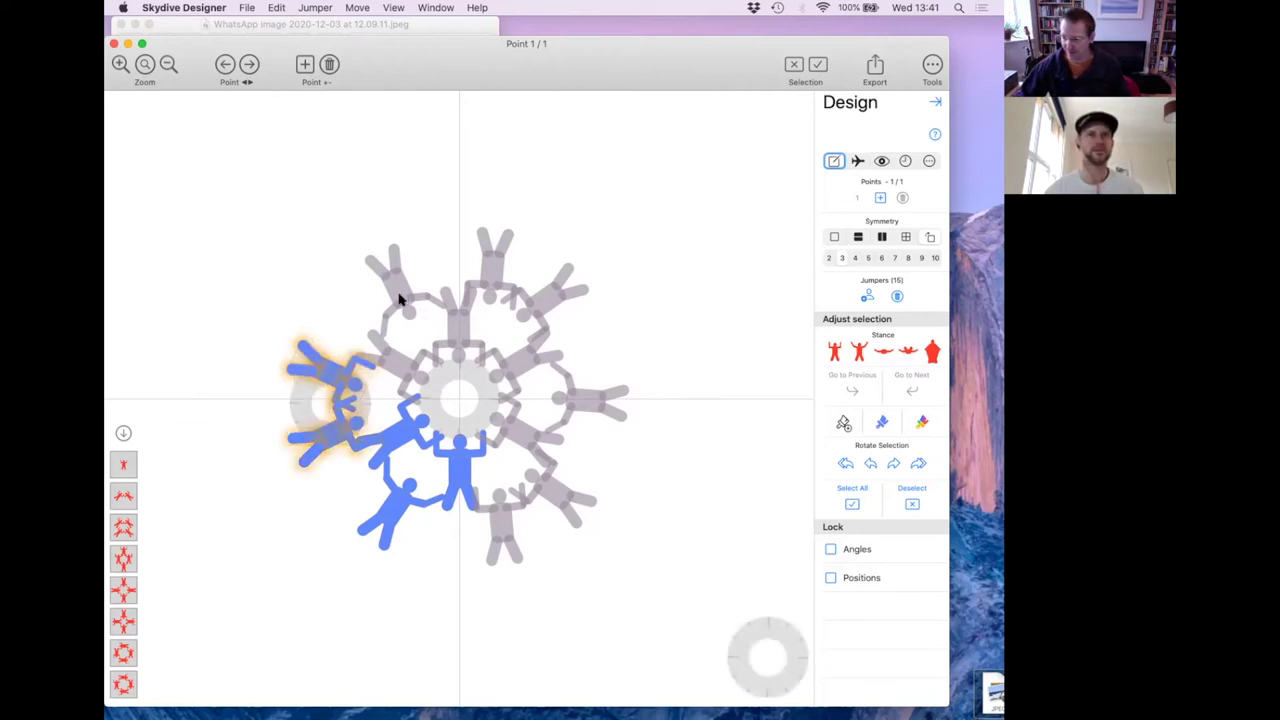
shift+click(398, 424)
shift+click(400, 521)
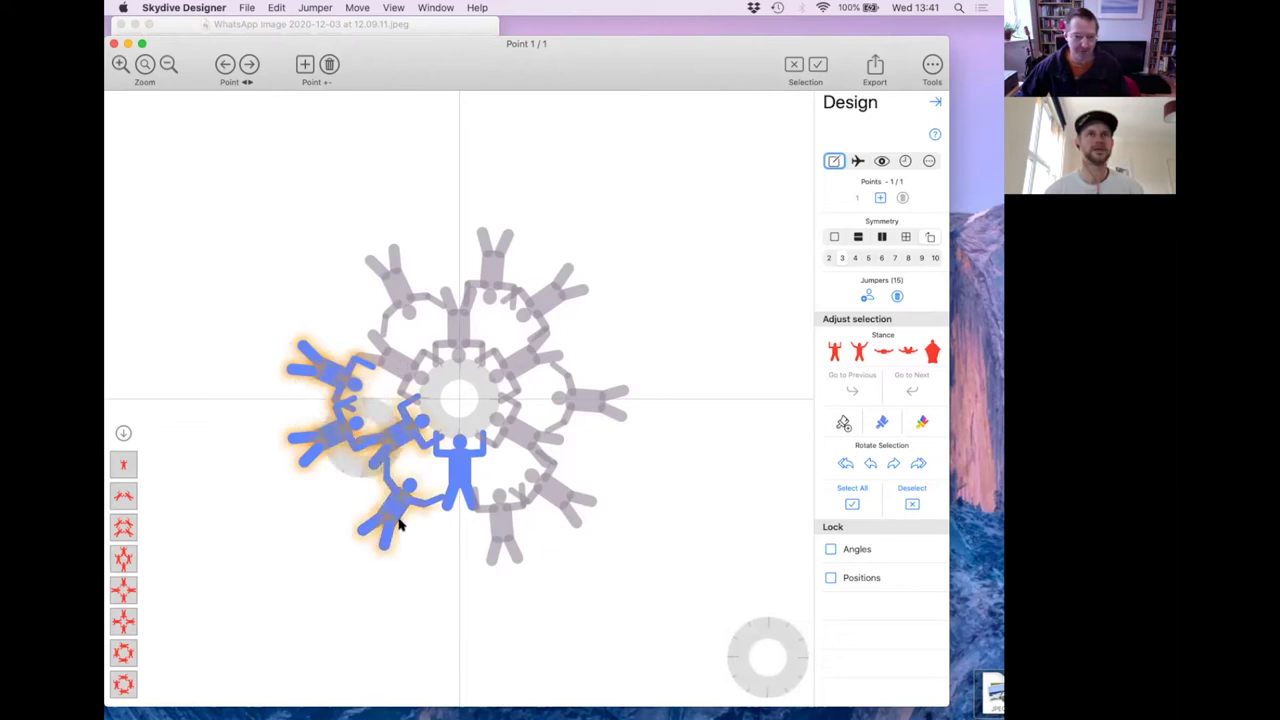
shift+click(461, 489)
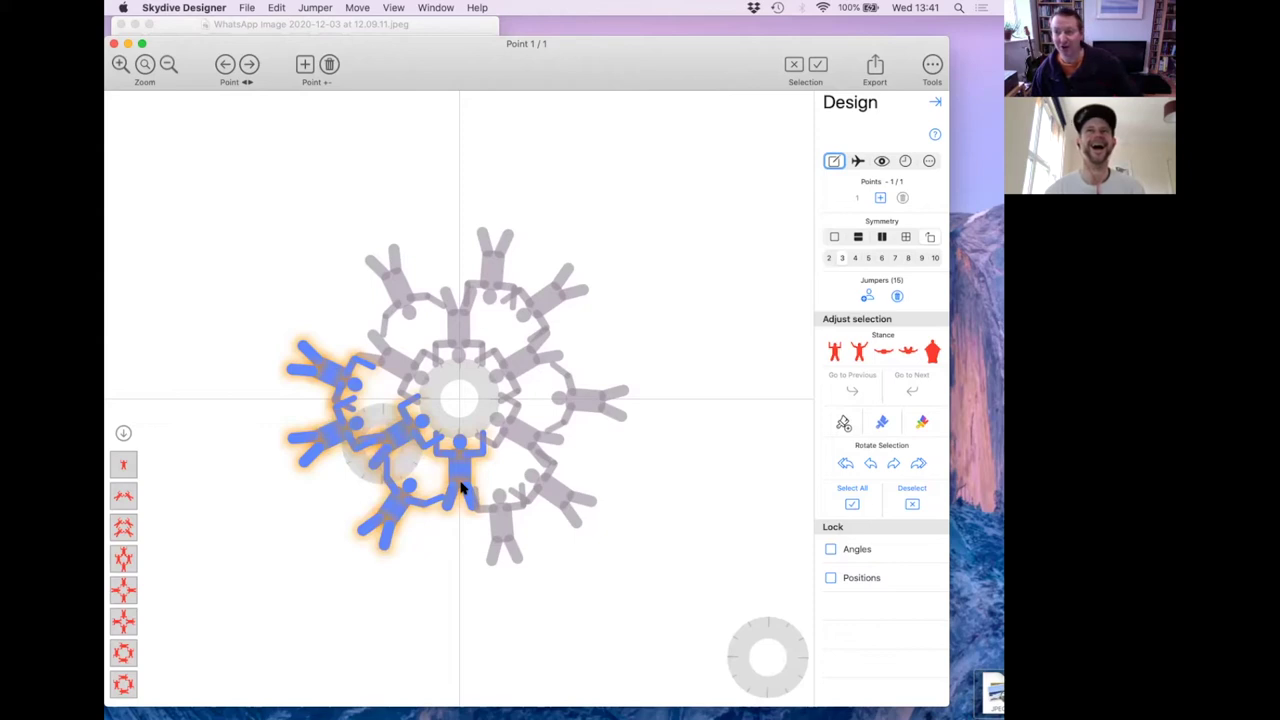
shift+click(461, 486)
shift+click(395, 514)
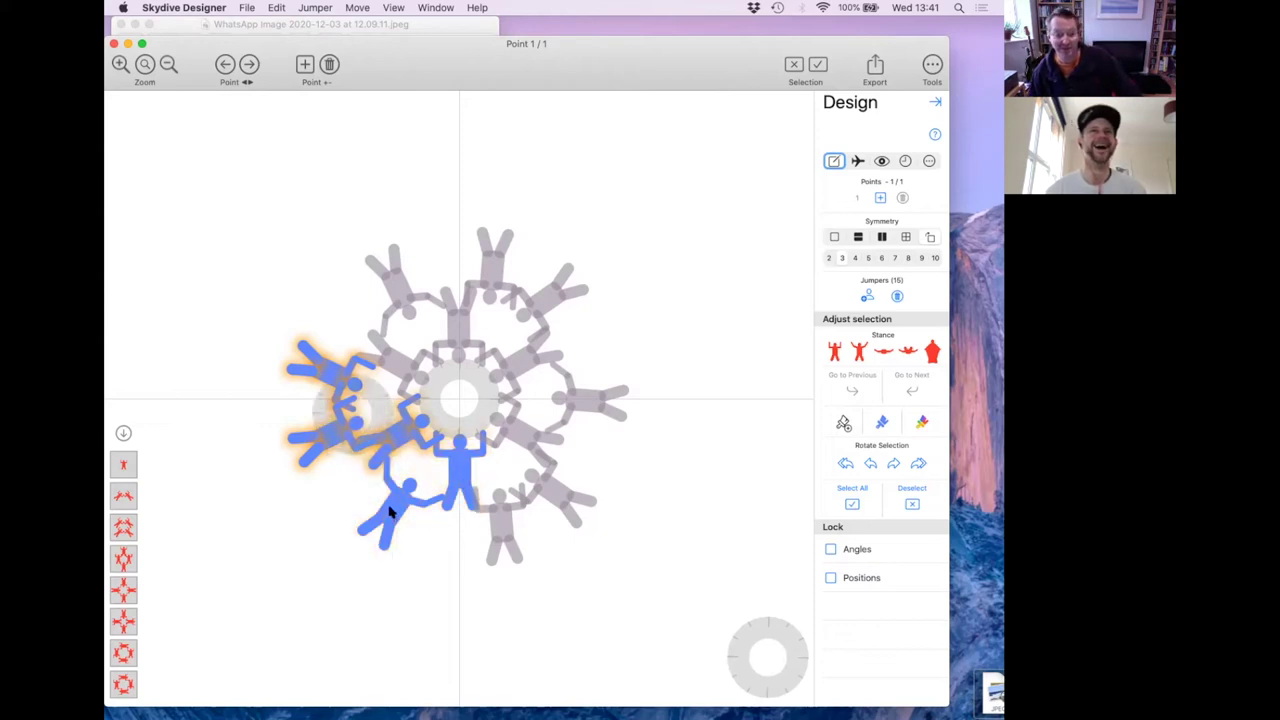
shift+click(393, 438)
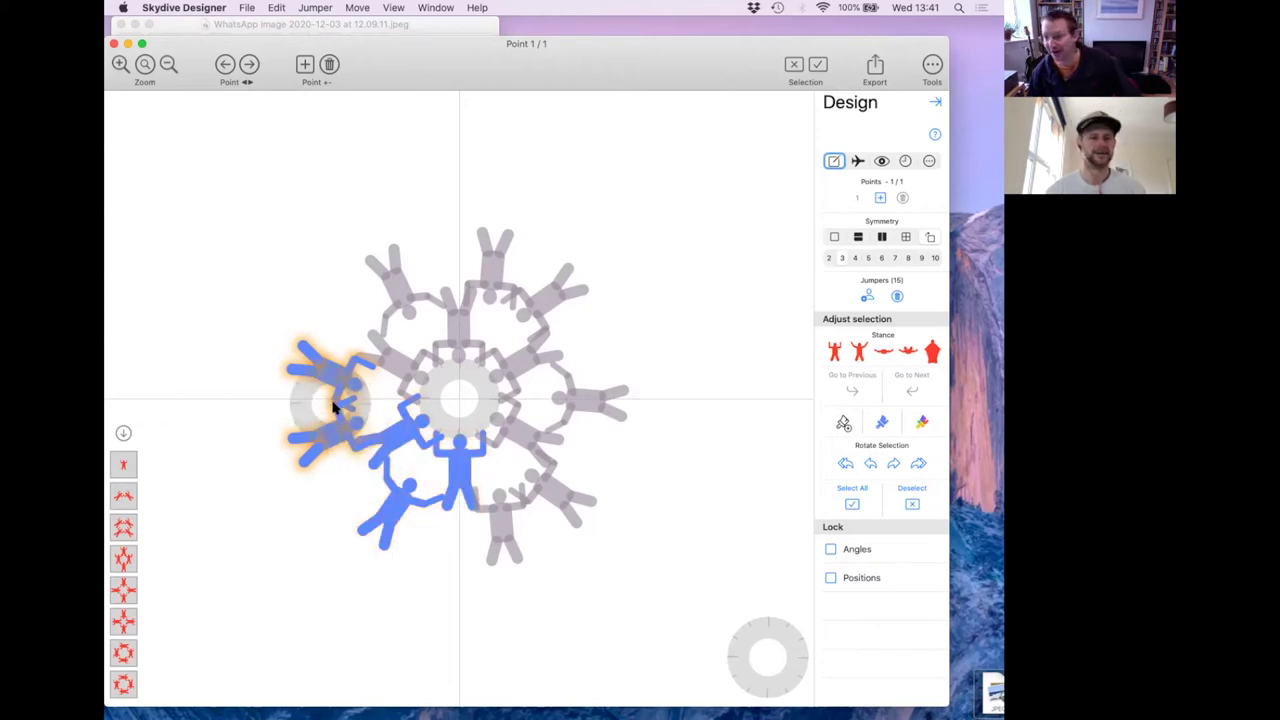
key(super+a)
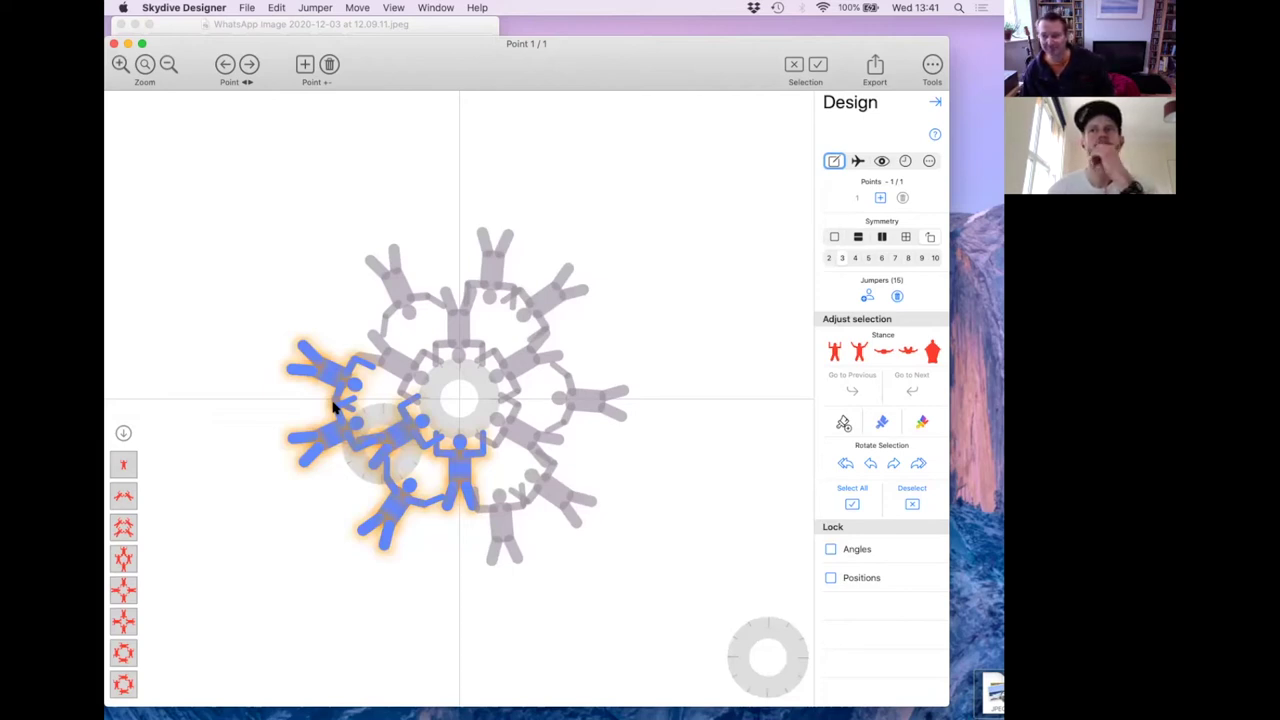
Apply multicoloured jumpers to all fifteen flyers, then select the orange jumper on the left.
click(922, 423)
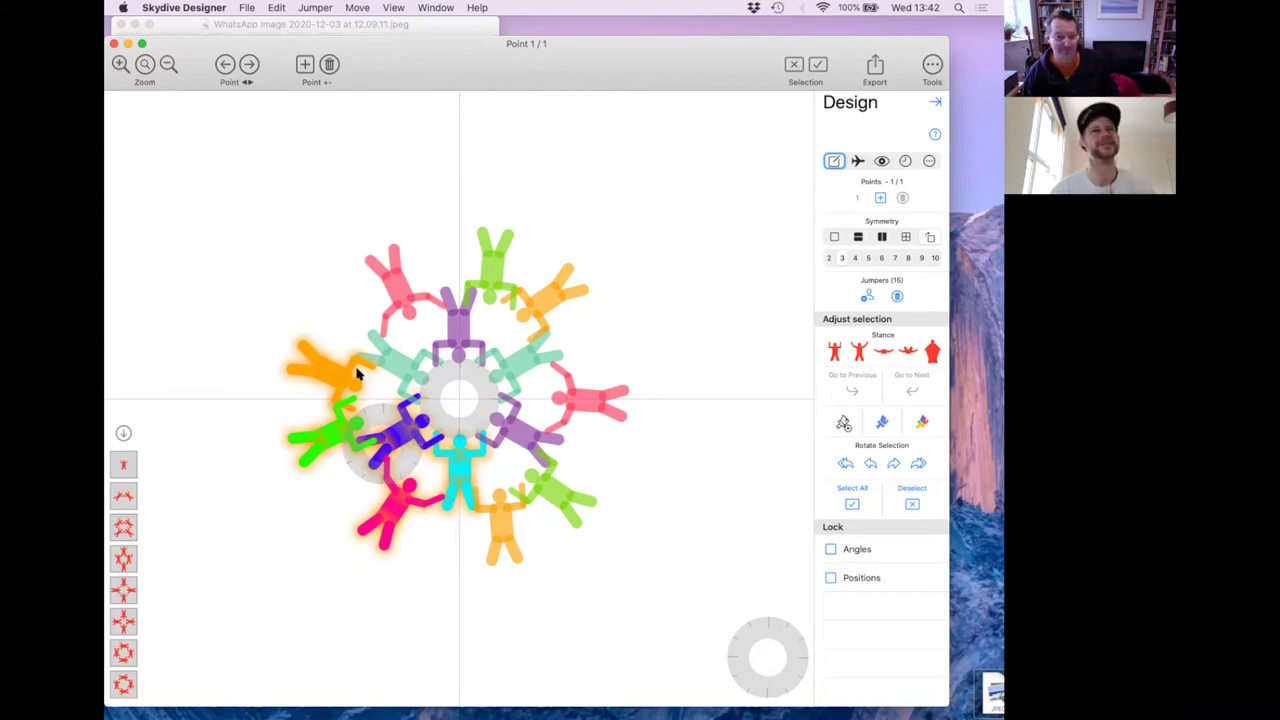
click(314, 372)
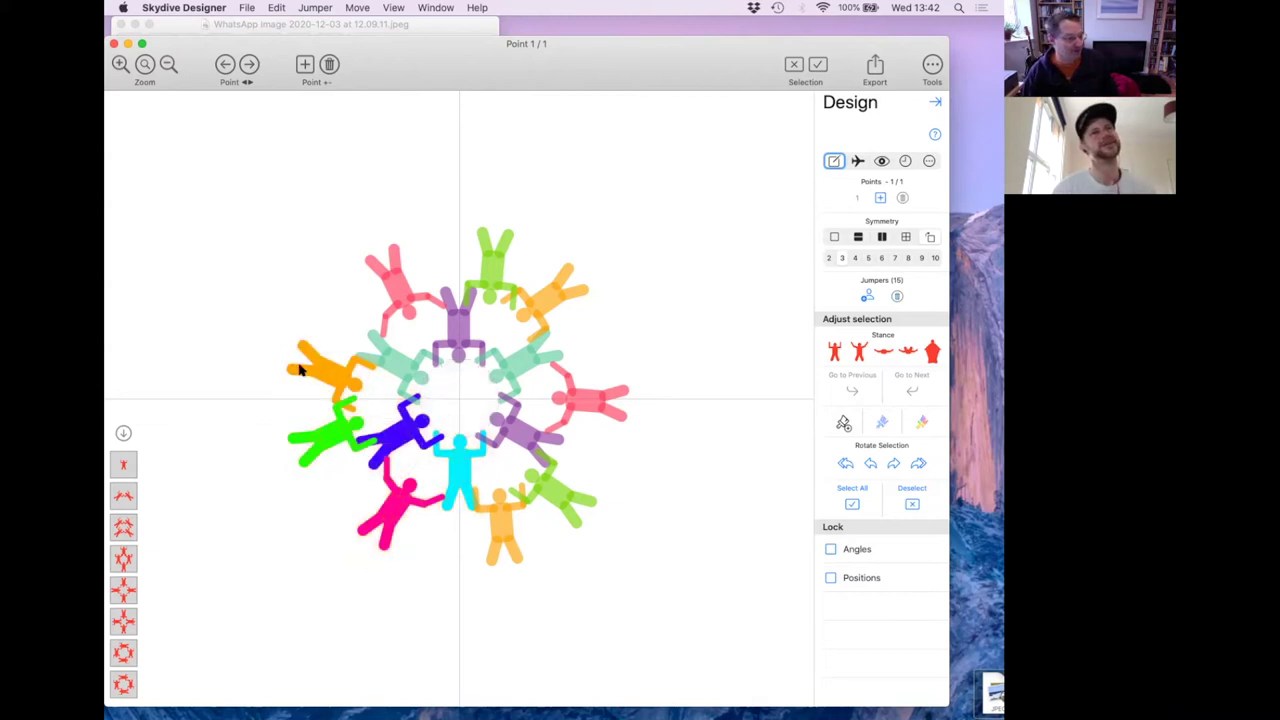
click(305, 368)
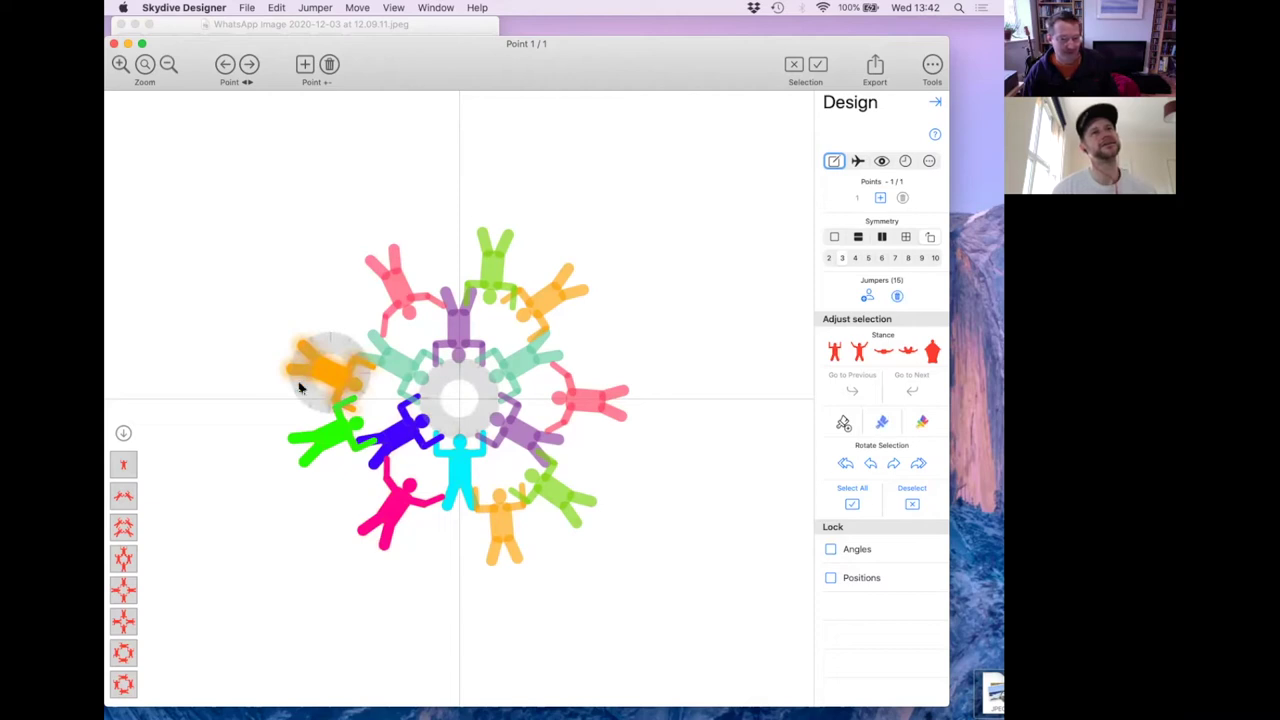